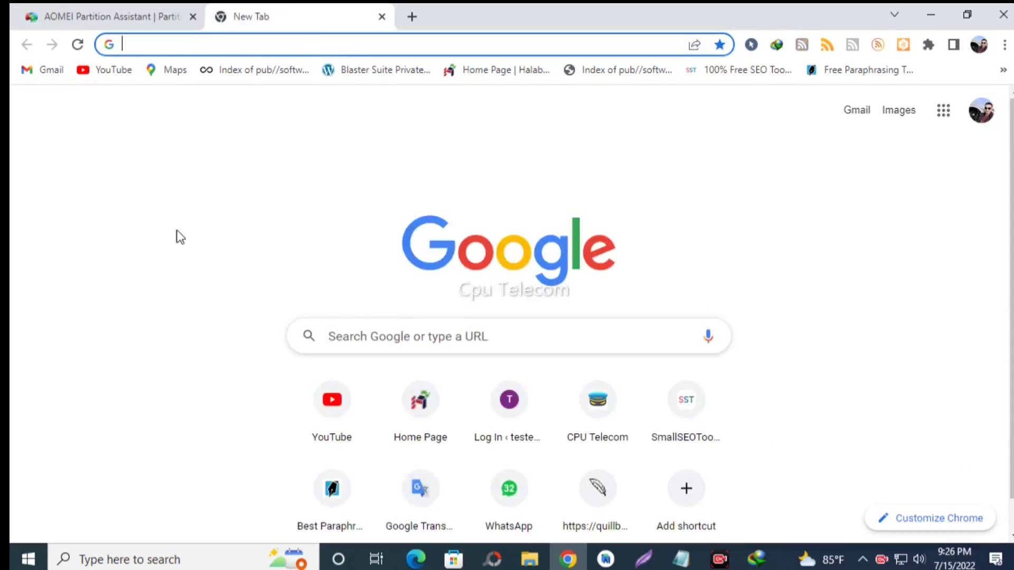
# Step: Search Google for "AOMEI" and open the AOMEI Partition Assistant website at diskpart.com from the results
pyautogui.rightClick(376, 343)
pyautogui.click(420, 214)
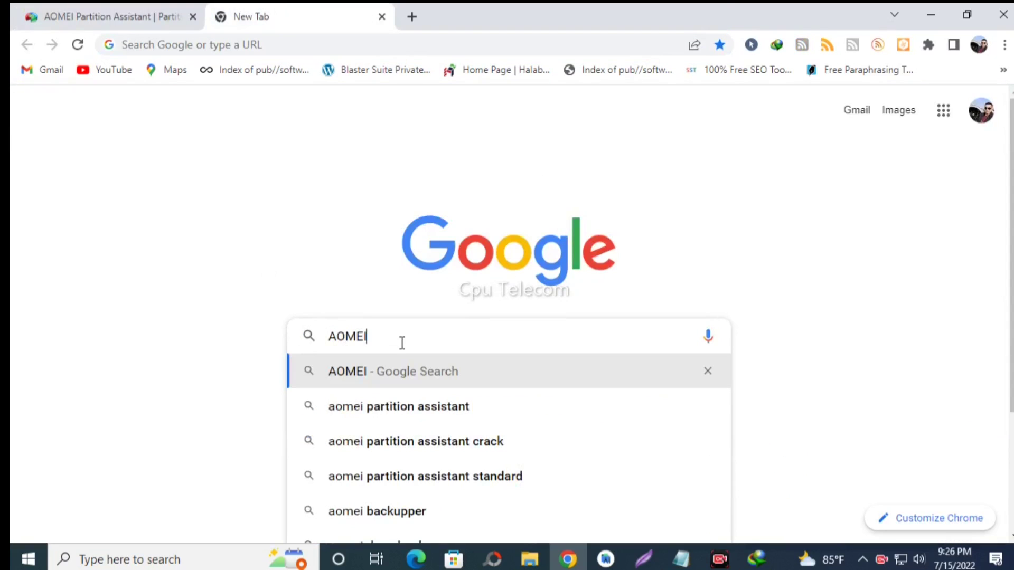
pyautogui.press('Return')
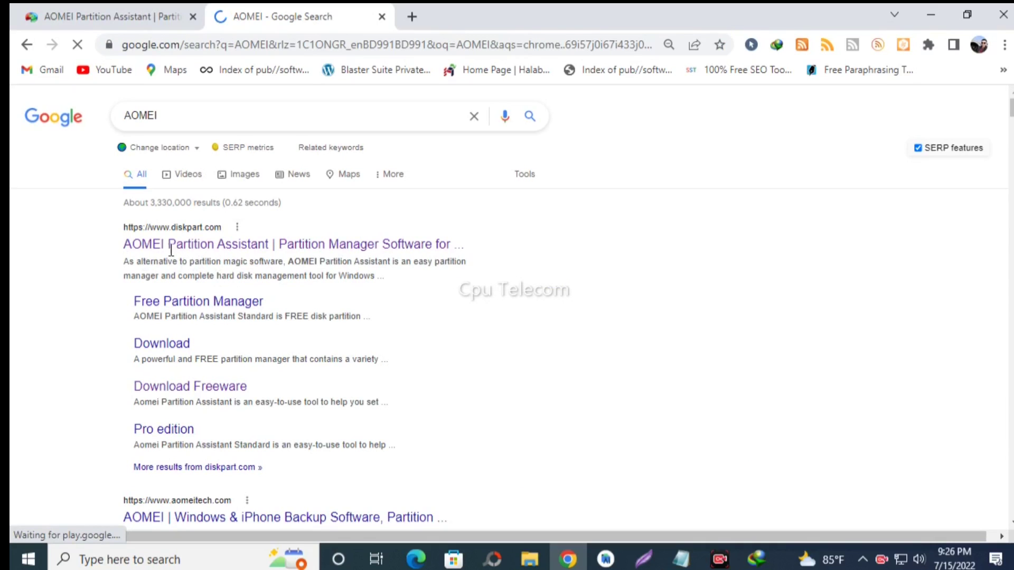
pyautogui.click(219, 249)
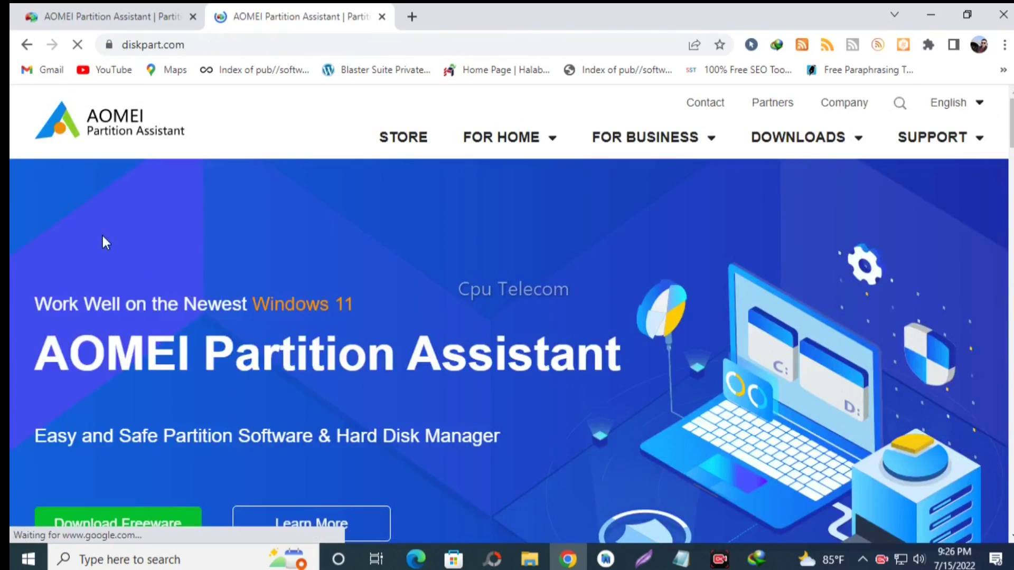
# Step: Find the freeware section on the AOMEI Partition Assistant homepage and open its download page
pyautogui.scroll(-6, 302, 242)
pyautogui.scroll(-20, 291, 242)
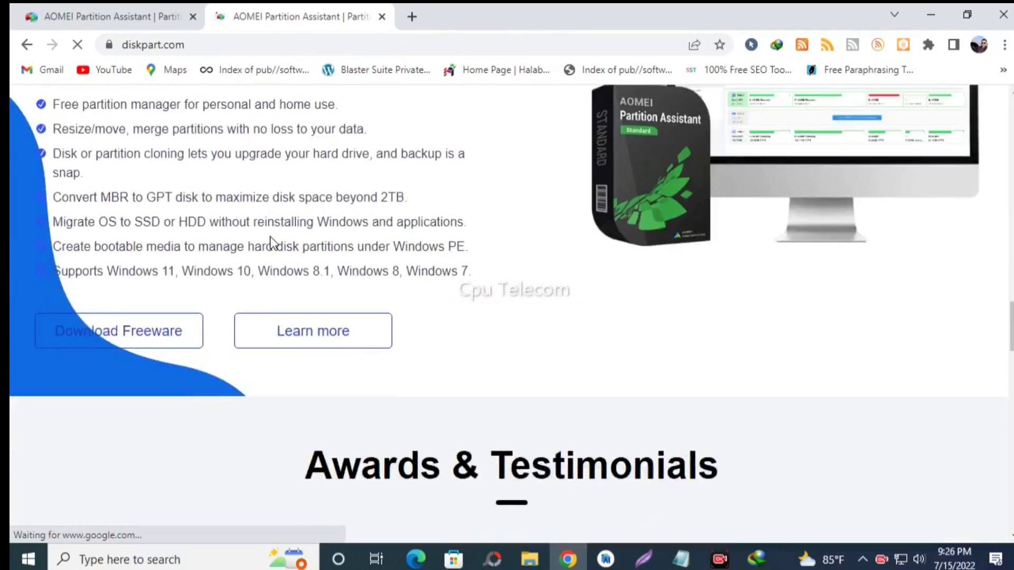
pyautogui.scroll(3, 141, 288)
pyautogui.scroll(-1, 161, 229)
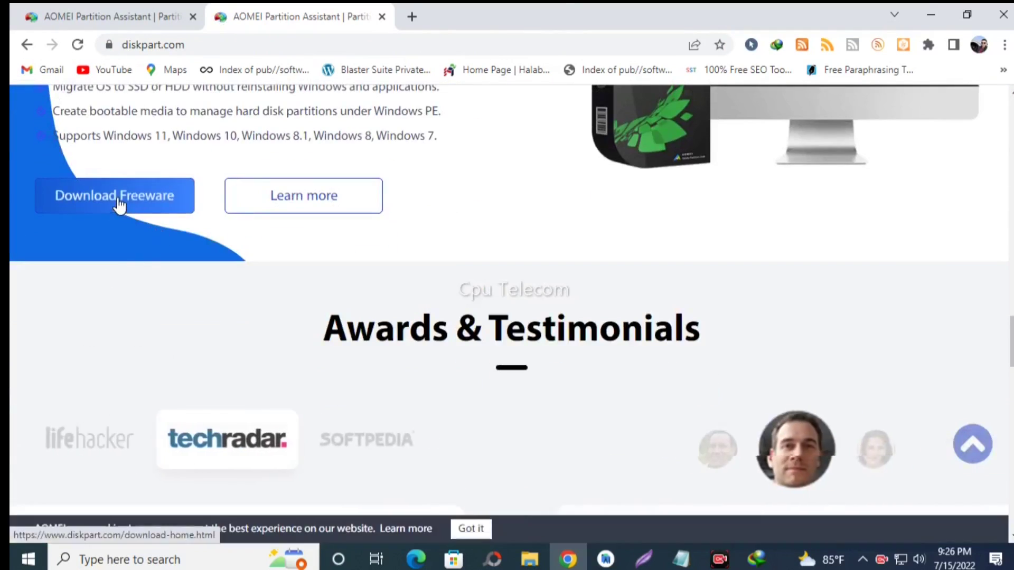
pyautogui.click(119, 196)
# Step: Review the Standard Edition details and the prices of the Professional and Server editions
pyautogui.scroll(-3, 406, 258)
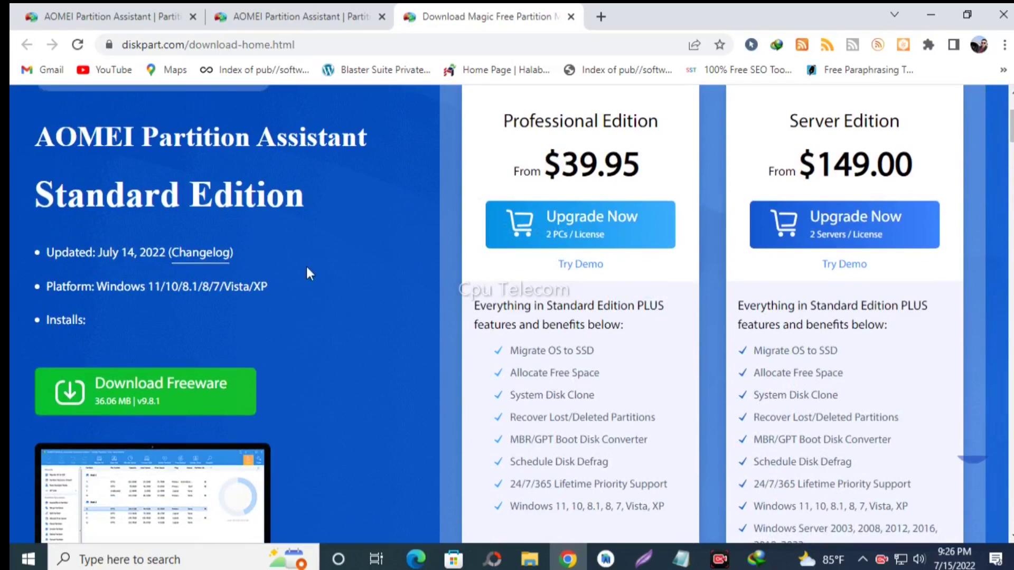
pyautogui.moveTo(127, 195); pyautogui.dragTo(255, 195)
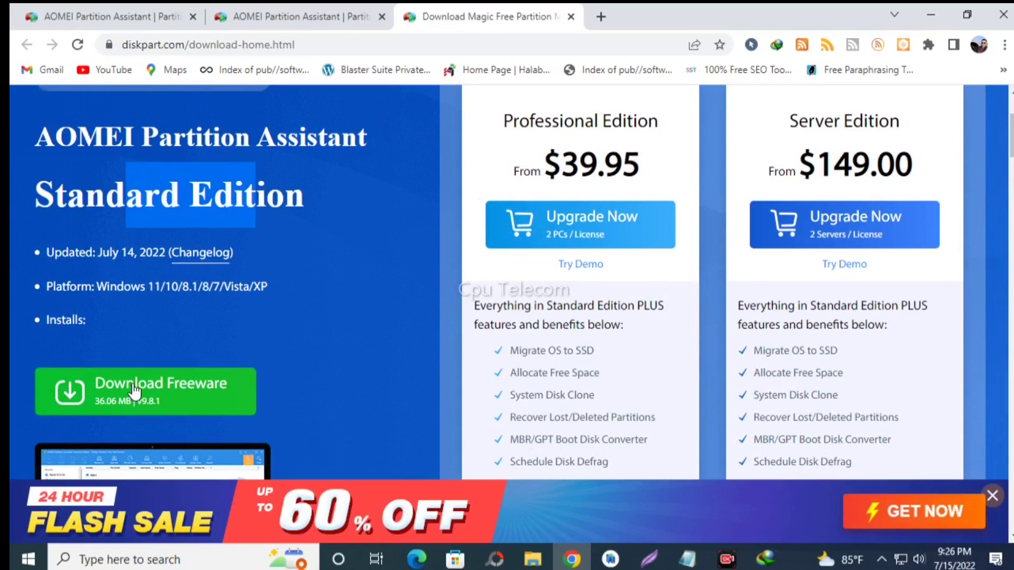
pyautogui.scroll(-3, 206, 353)
pyautogui.scroll(4, 693, 283)
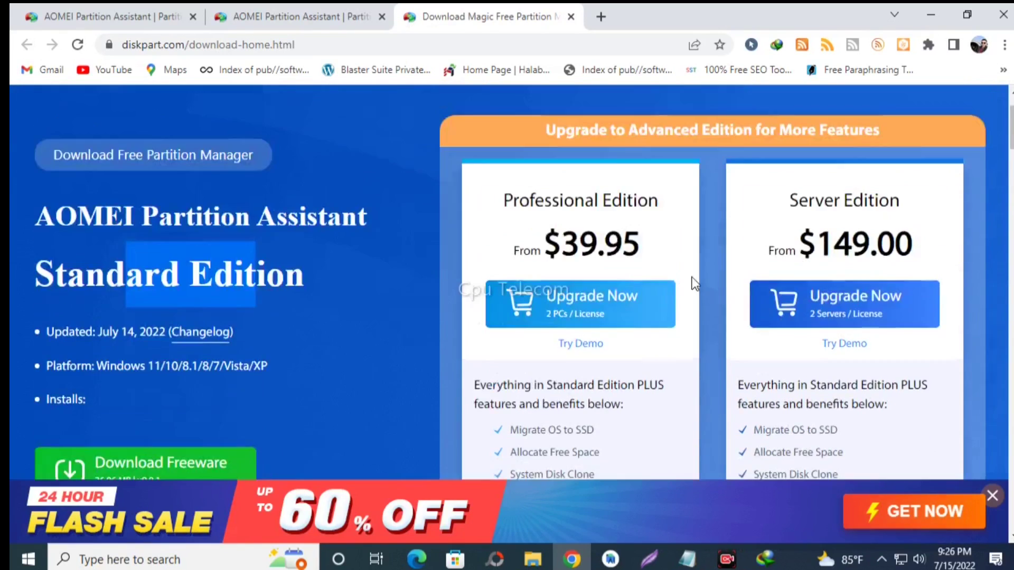
pyautogui.moveTo(548, 233); pyautogui.dragTo(641, 244)
pyautogui.moveTo(832, 240); pyautogui.dragTo(948, 239)
pyautogui.scroll(-8, 644, 249)
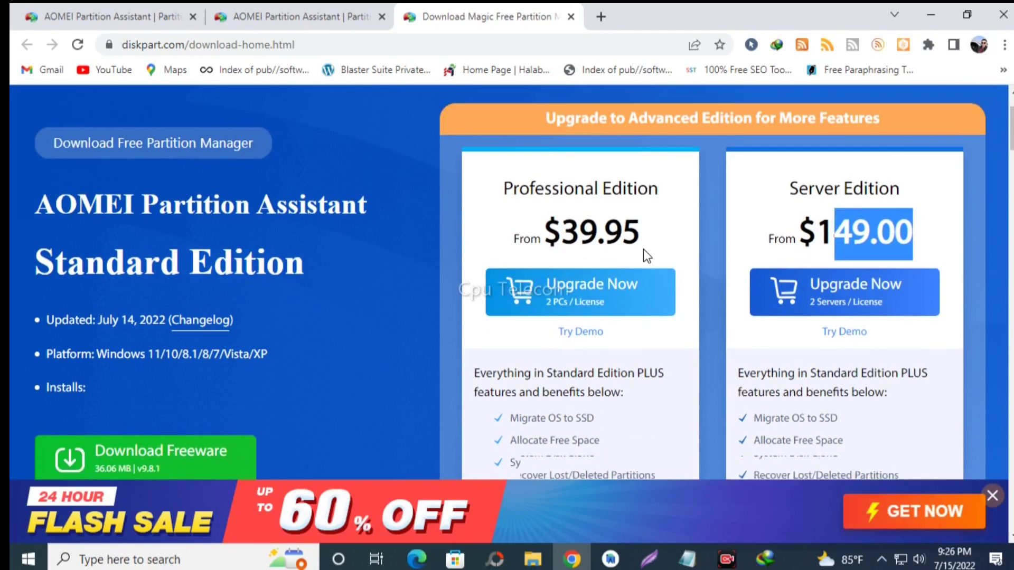
# Step: Examine the edition comparison table for pricing, system requirements, license availability and partition management features
pyautogui.scroll(-10, 386, 268)
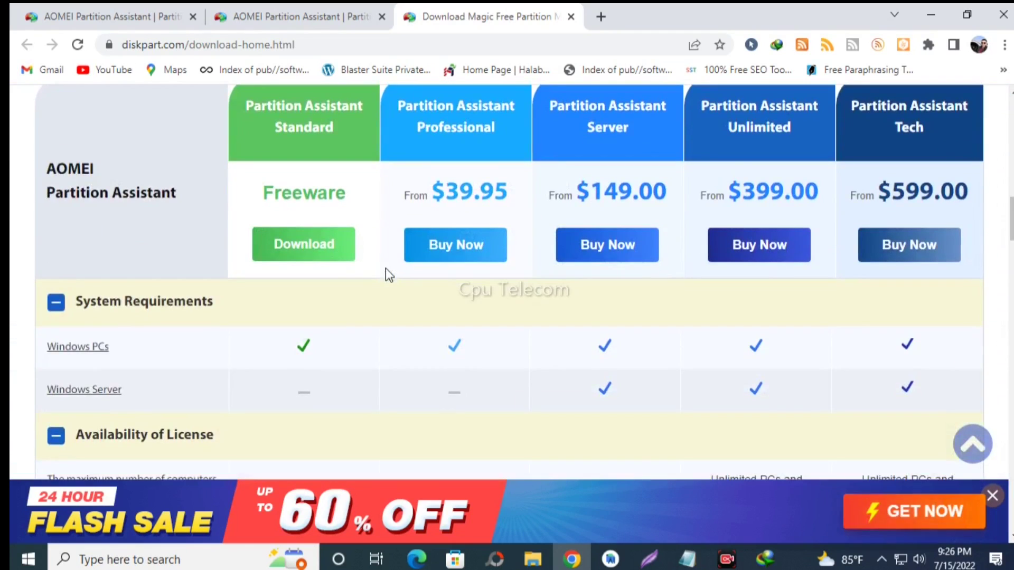
pyautogui.moveTo(282, 122); pyautogui.dragTo(328, 125)
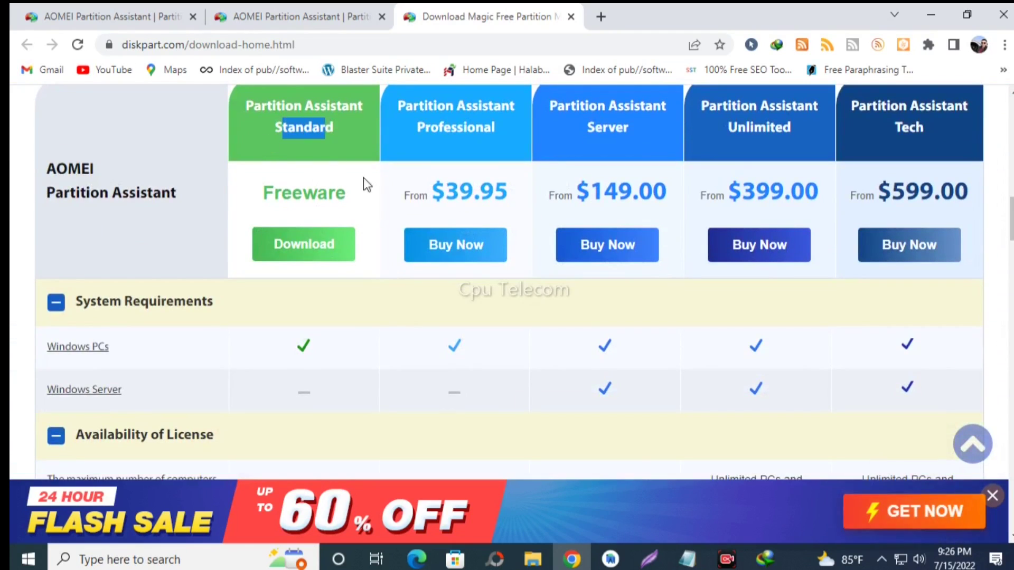
pyautogui.moveTo(282, 194); pyautogui.dragTo(318, 198)
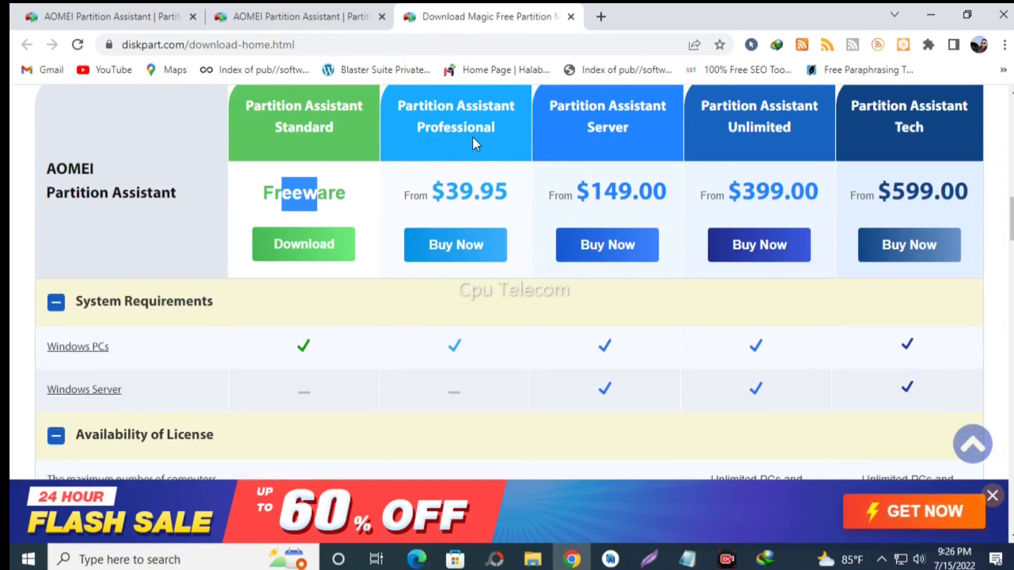
pyautogui.scroll(3, 452, 191)
pyautogui.scroll(-5, 452, 190)
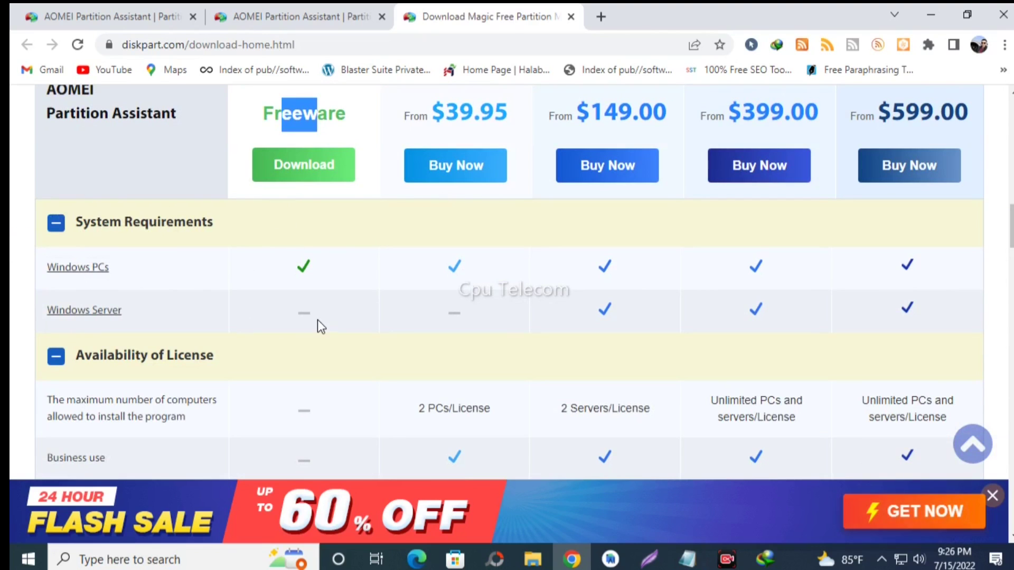
pyautogui.scroll(-8, 291, 309)
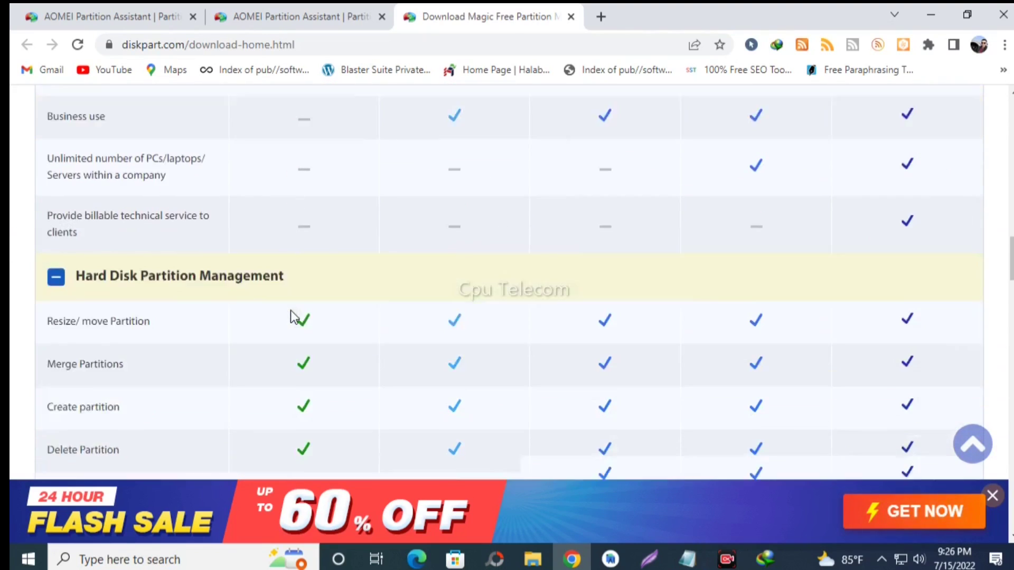
pyautogui.scroll(10, 290, 309)
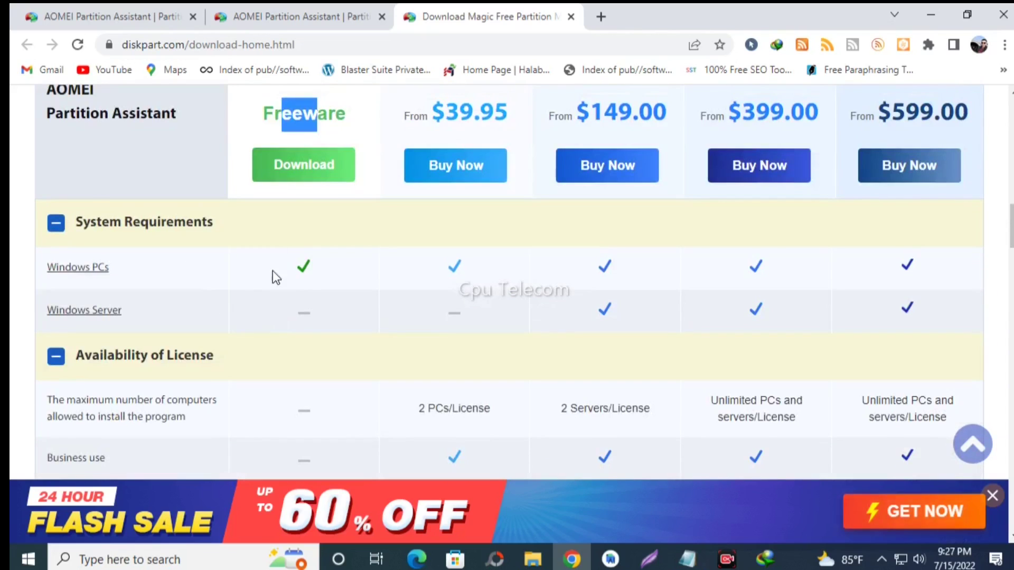
# Step: Start downloading the Standard freeware installer PAssist_Std.exe, minimize the browser and move the download window aside
pyautogui.click(304, 175)
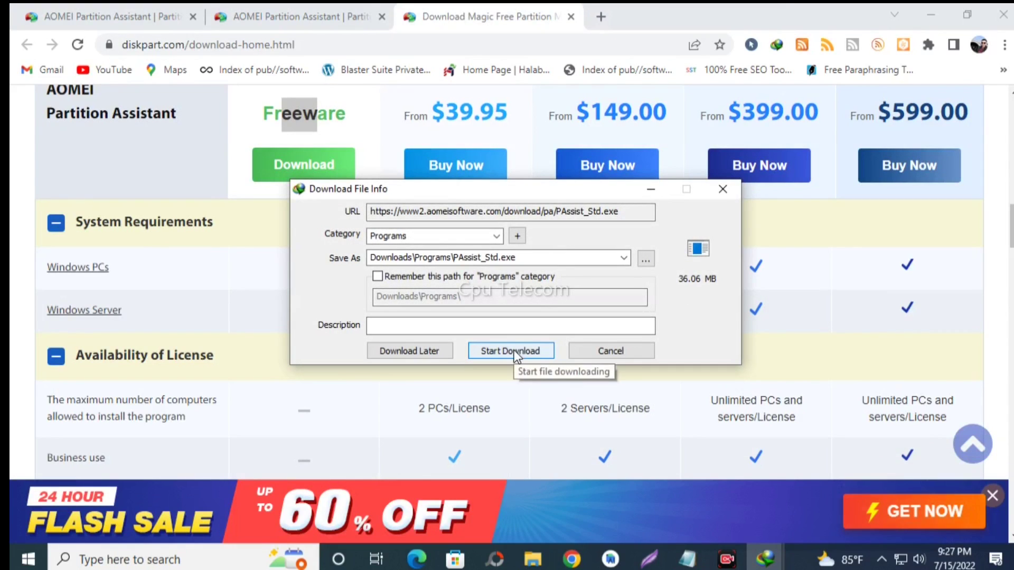
pyautogui.click(514, 350)
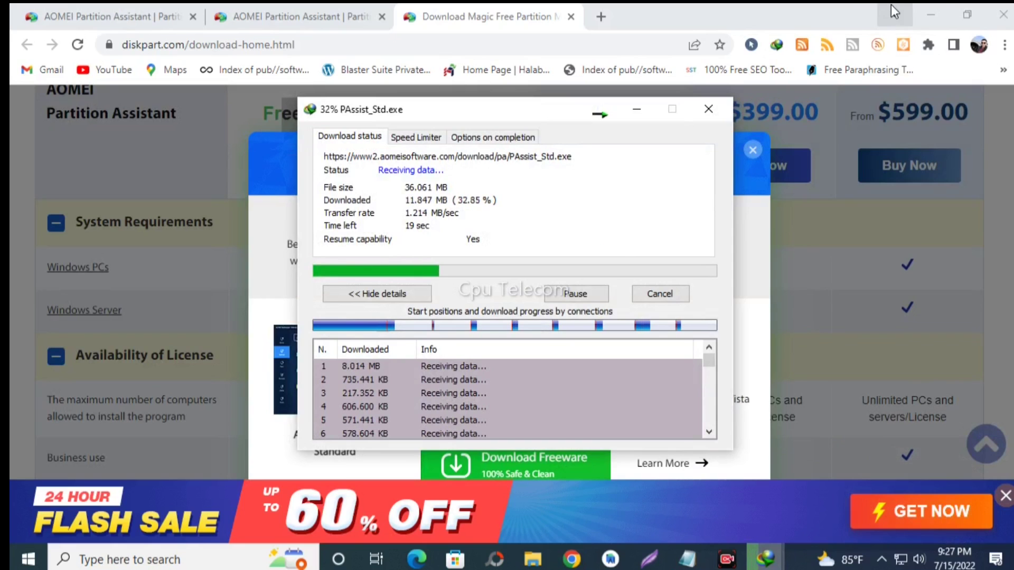
pyautogui.click(921, 9)
pyautogui.moveTo(378, 109); pyautogui.dragTo(509, 106)
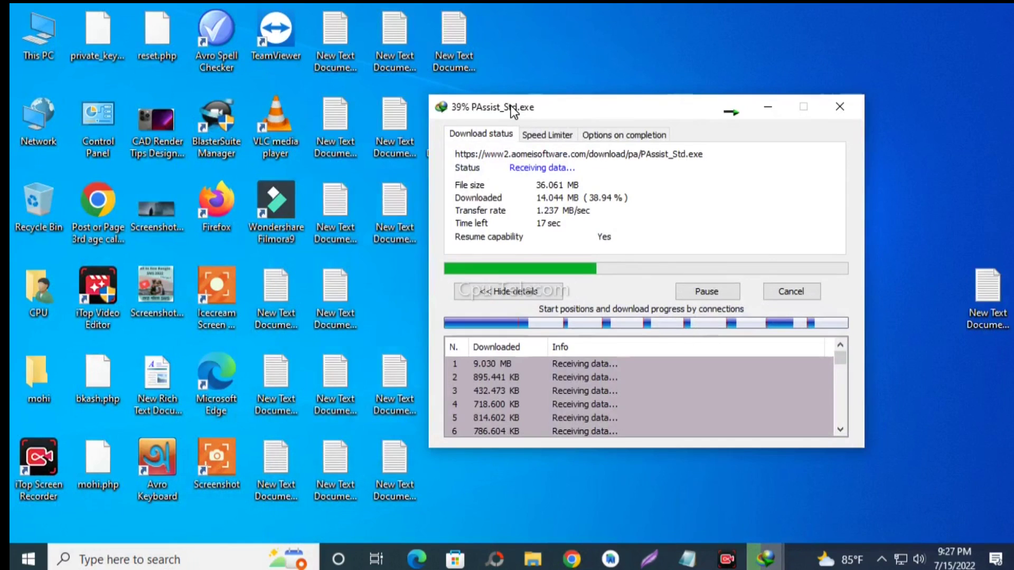
# Step: Open This PC and refresh it to check the free space on local disks C: and E:
pyautogui.doubleClick(48, 42)
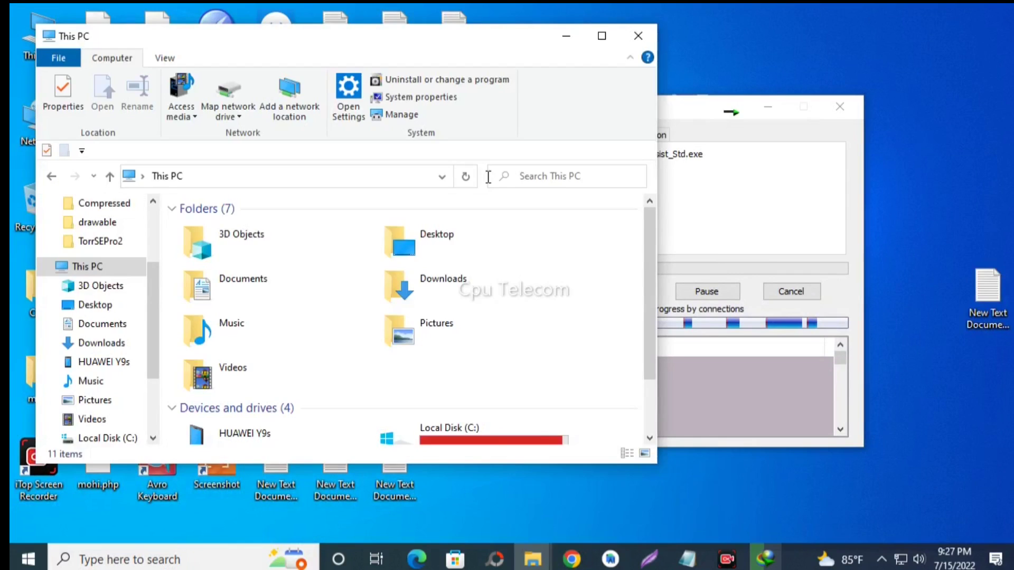
pyautogui.scroll(-1, 487, 318)
pyautogui.rightClick(493, 295)
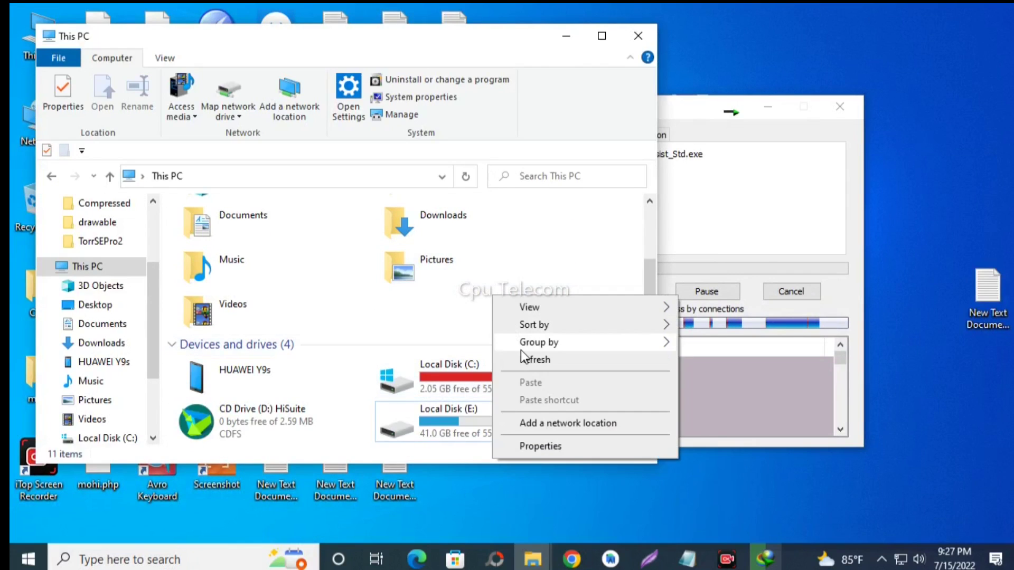
pyautogui.click(528, 360)
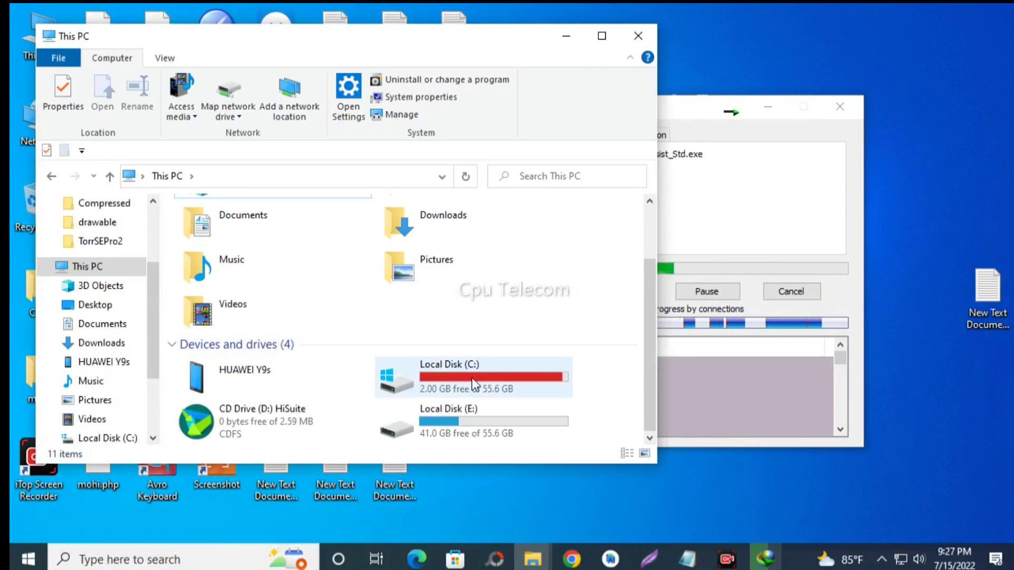
pyautogui.rightClick(932, 179)
pyautogui.click(924, 224)
pyautogui.rightClick(905, 186)
pyautogui.click(905, 225)
pyautogui.click(763, 231)
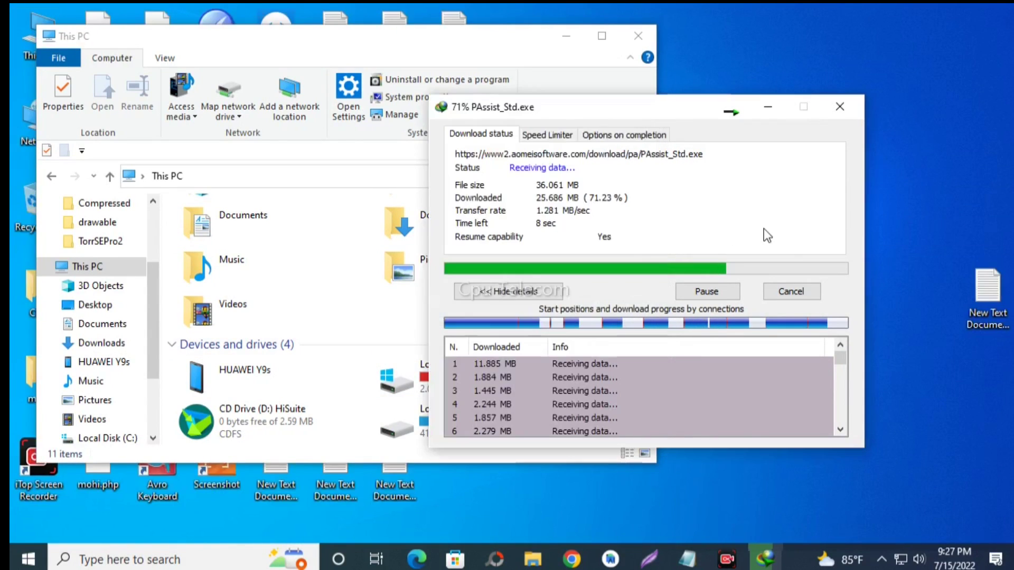
pyautogui.rightClick(927, 196)
pyautogui.click(914, 241)
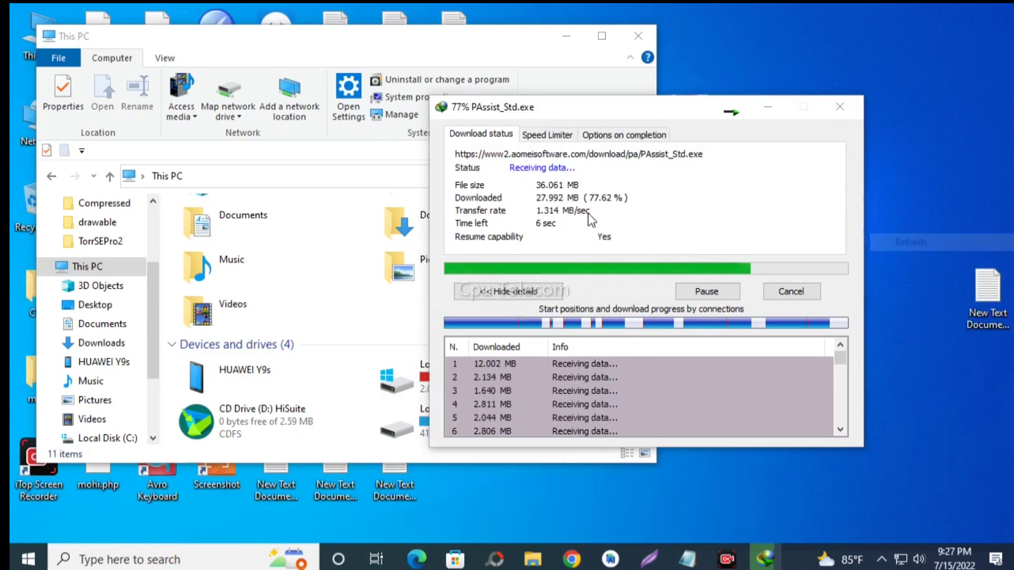
pyautogui.moveTo(631, 101); pyautogui.dragTo(707, 77)
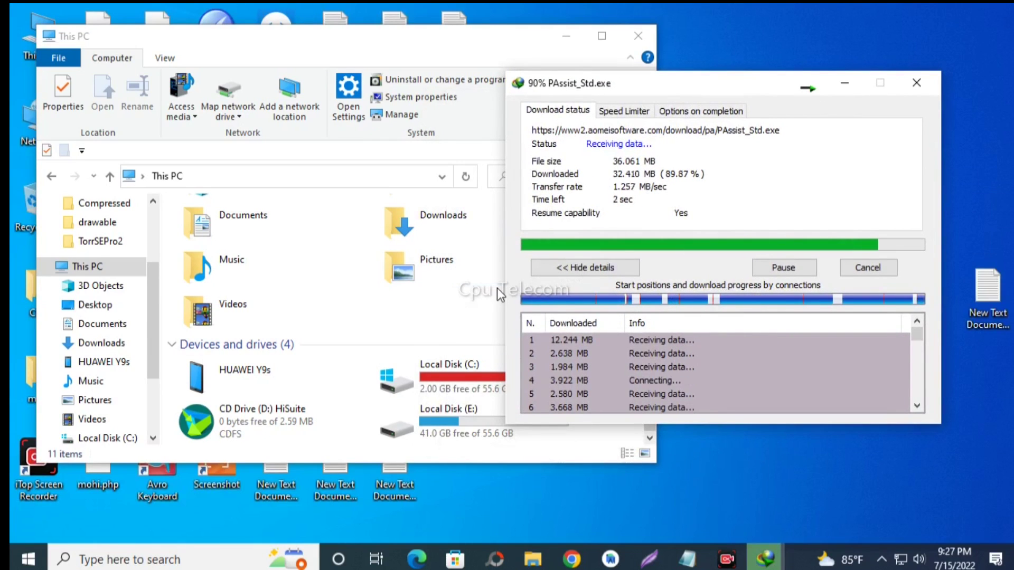
pyautogui.click(488, 451)
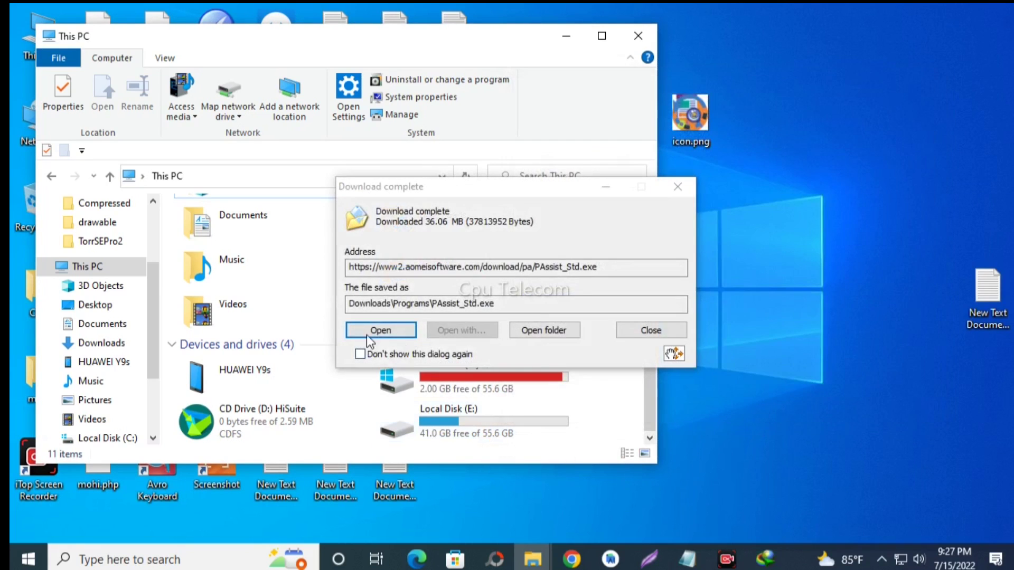
# Step: Run the downloaded installer with English as setup language, skip the Pro Edition upgrade offer, and start the installation
pyautogui.click(368, 335)
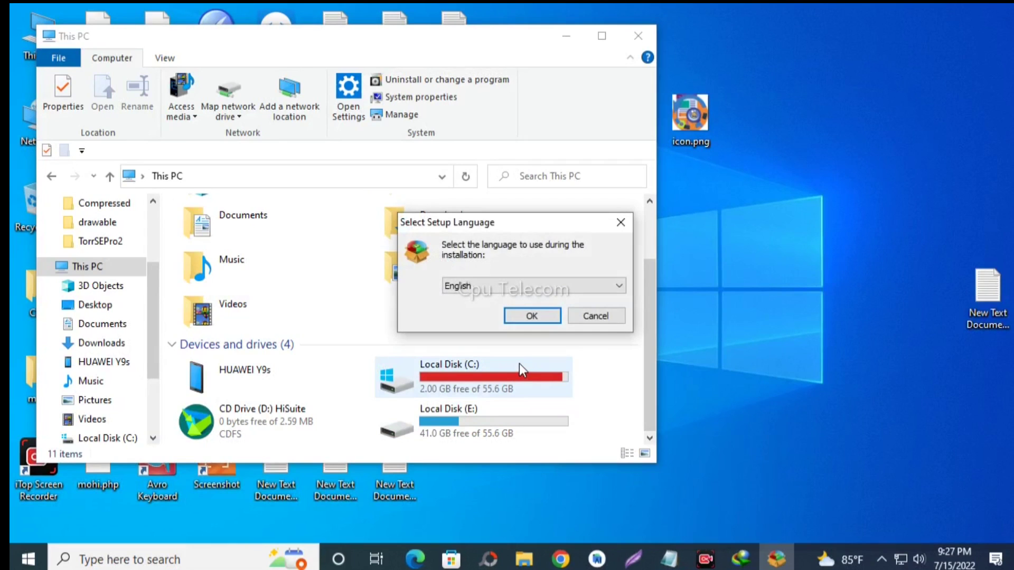
pyautogui.click(520, 319)
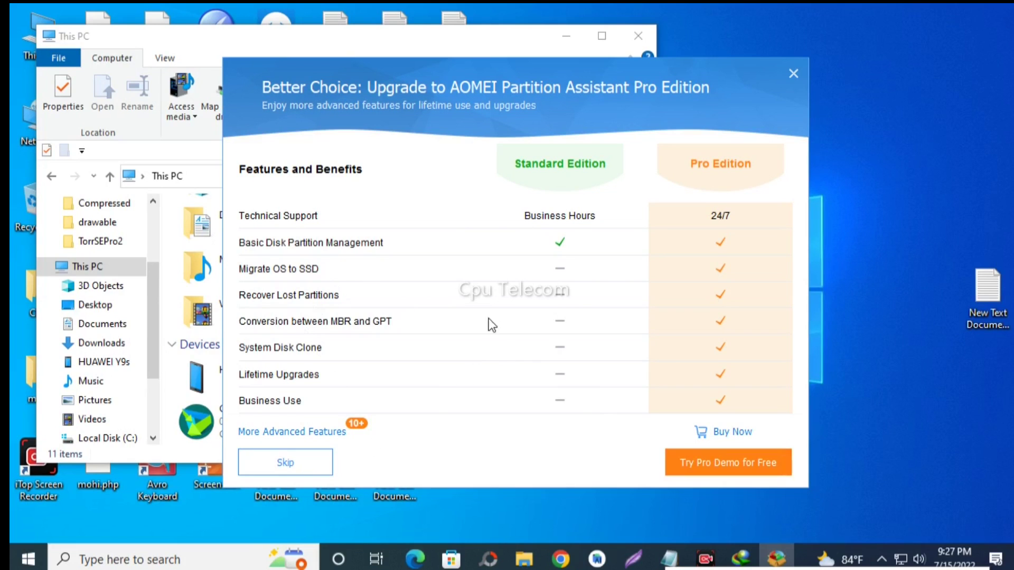
pyautogui.click(286, 455)
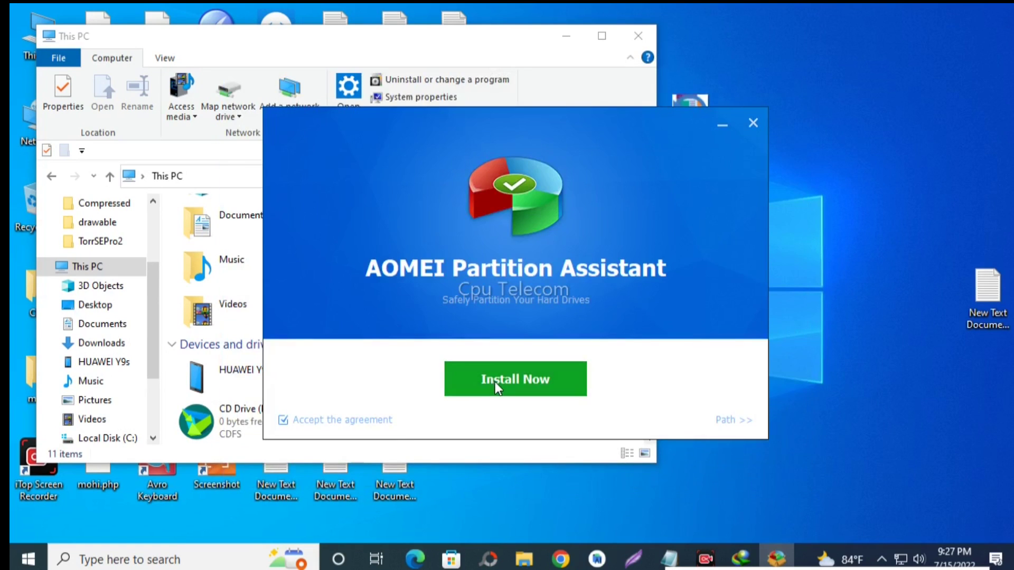
pyautogui.click(495, 381)
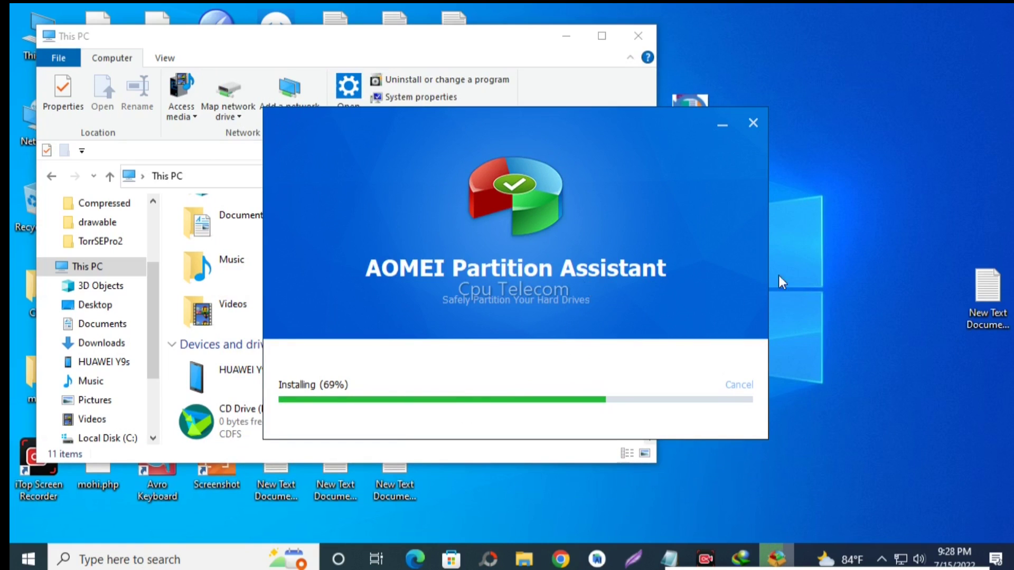
pyautogui.rightClick(798, 232)
pyautogui.click(847, 283)
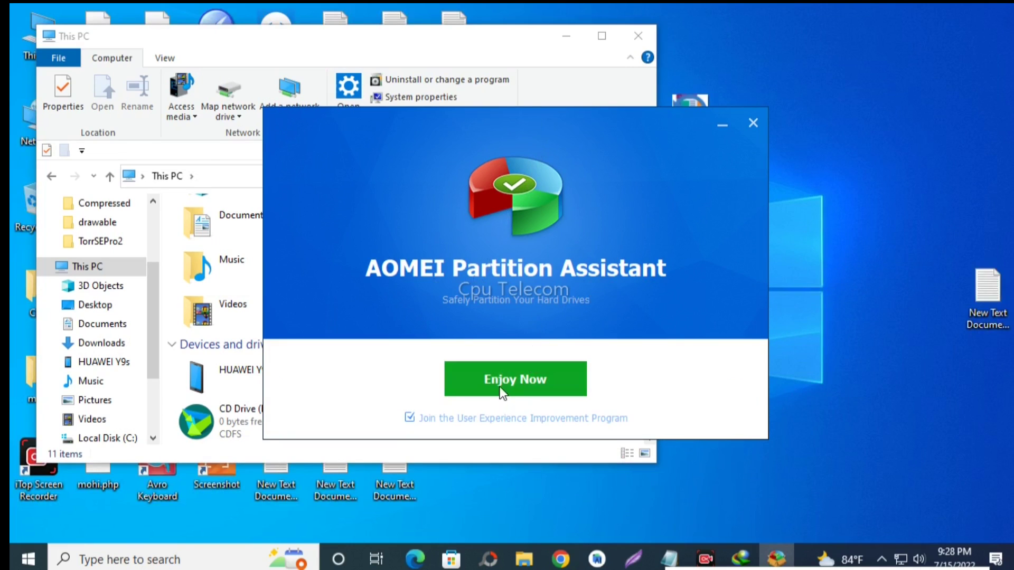
pyautogui.click(448, 416)
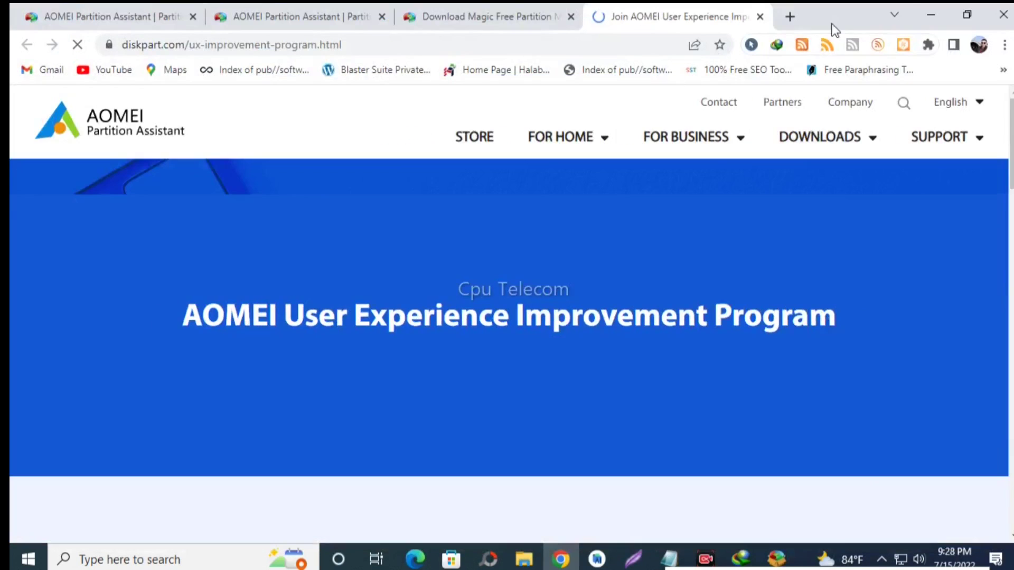
pyautogui.click(759, 17)
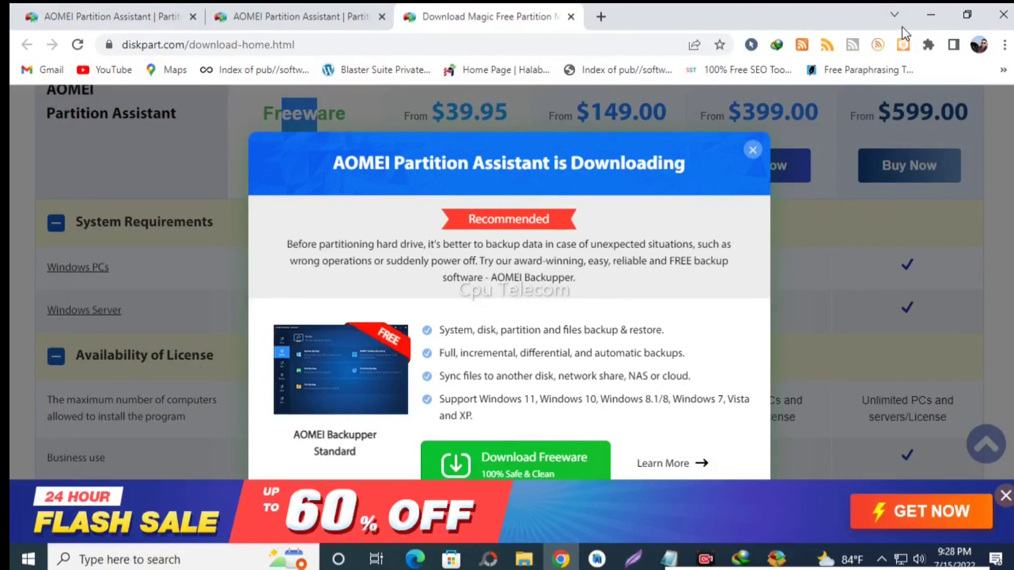
pyautogui.click(571, 16)
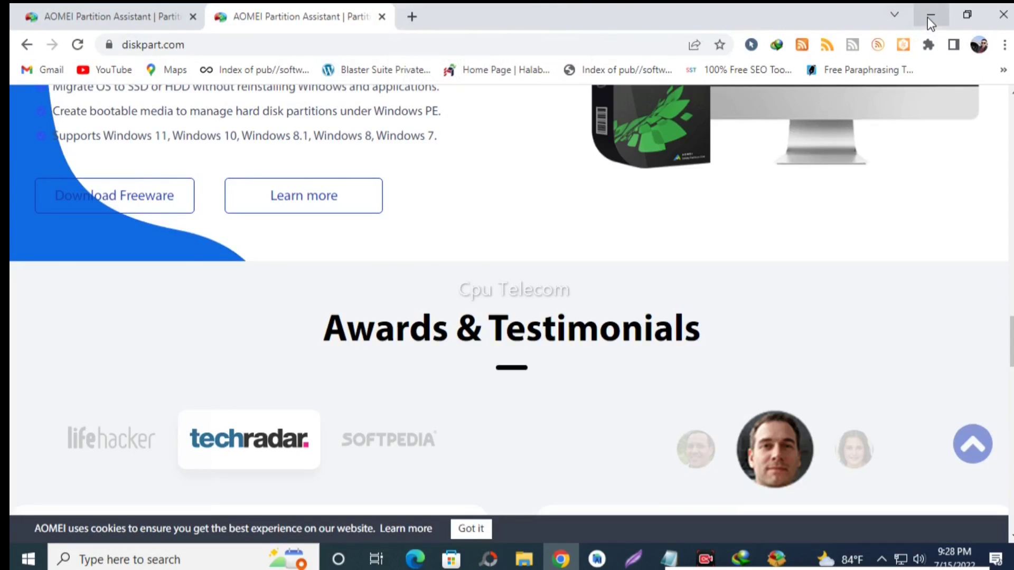
pyautogui.click(927, 18)
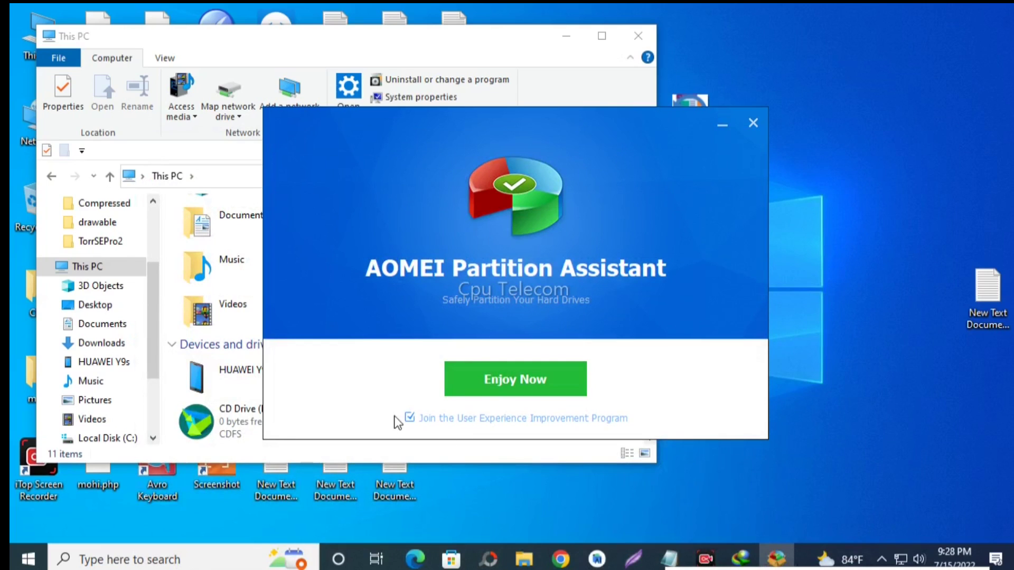
# Step: Finish the setup and launch AOMEI Partition Assistant
pyautogui.click(474, 381)
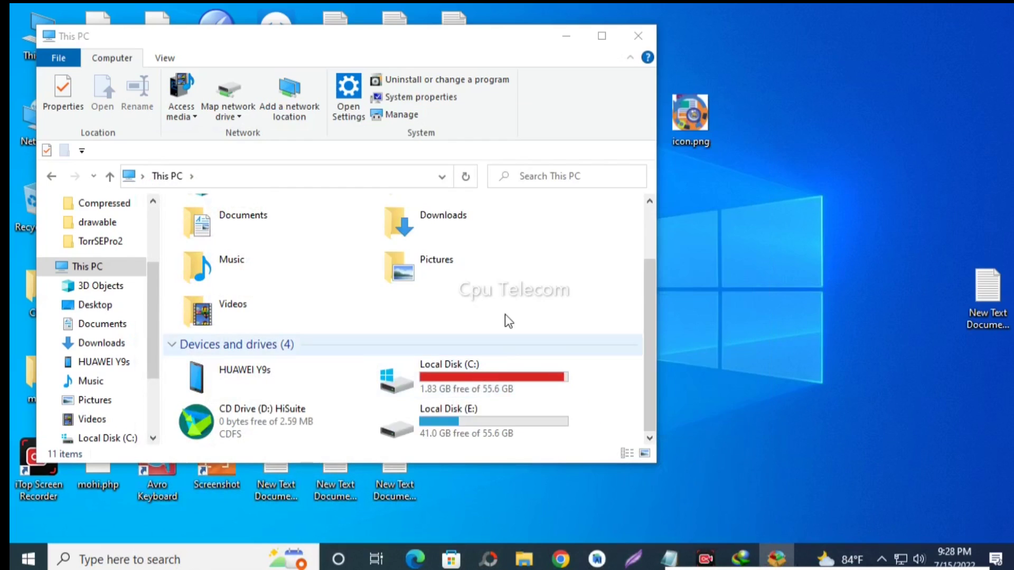
# Step: Minimize AOMEI Partition Assistant and the browser's thank-you page, and refresh the desktop
pyautogui.rightClick(717, 232)
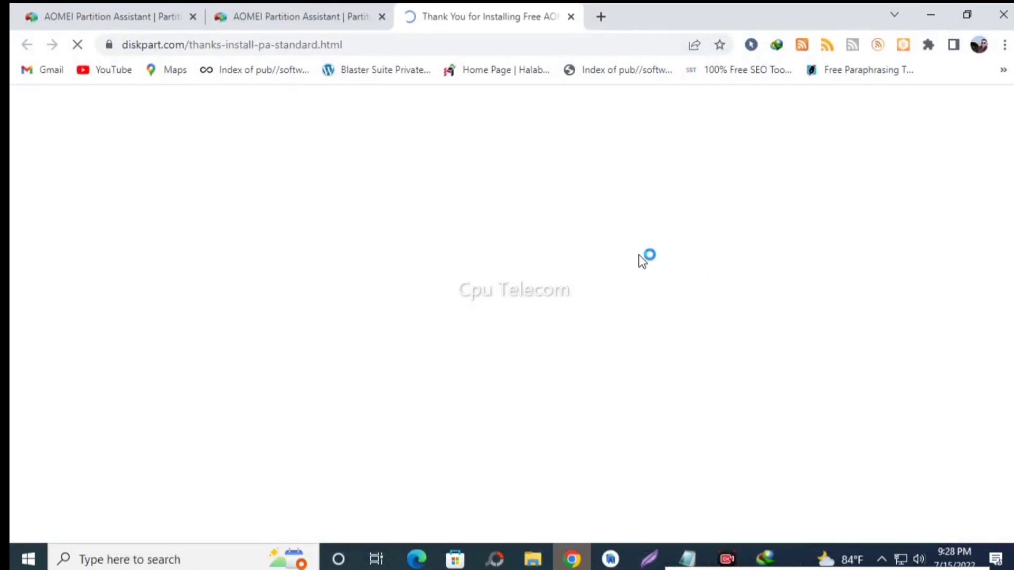
pyautogui.scroll(-4, 687, 264)
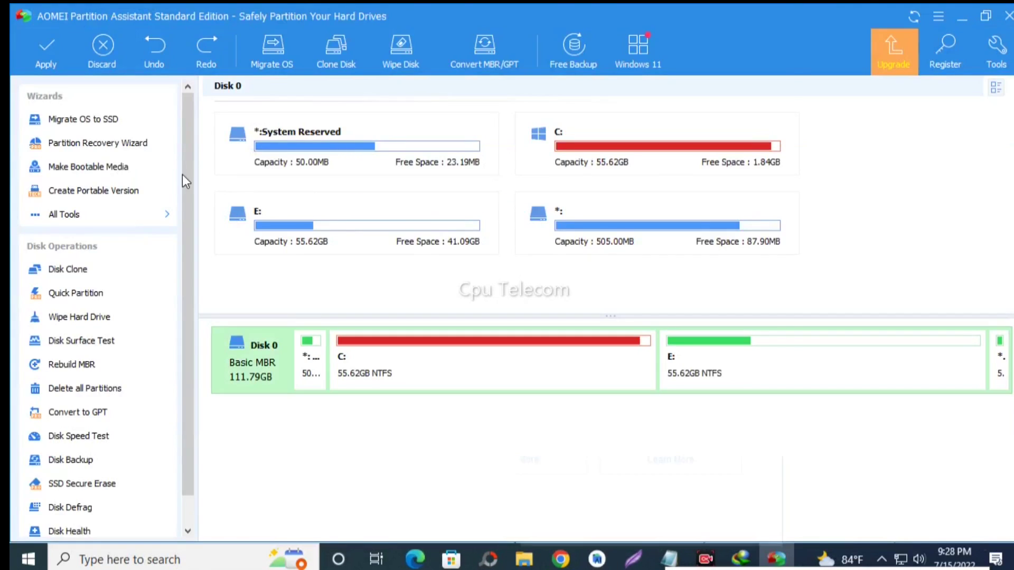
pyautogui.click(782, 16)
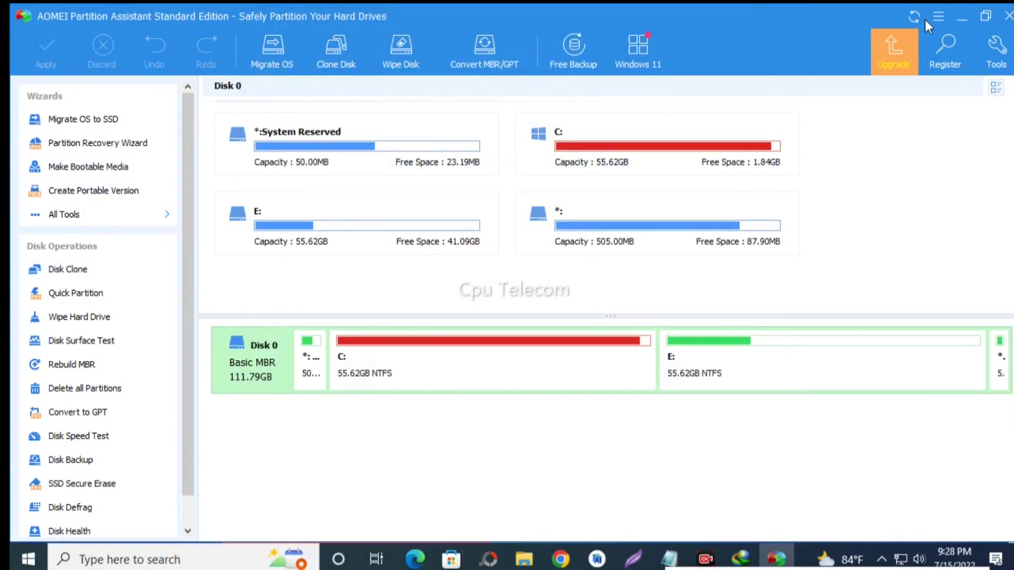
pyautogui.click(959, 17)
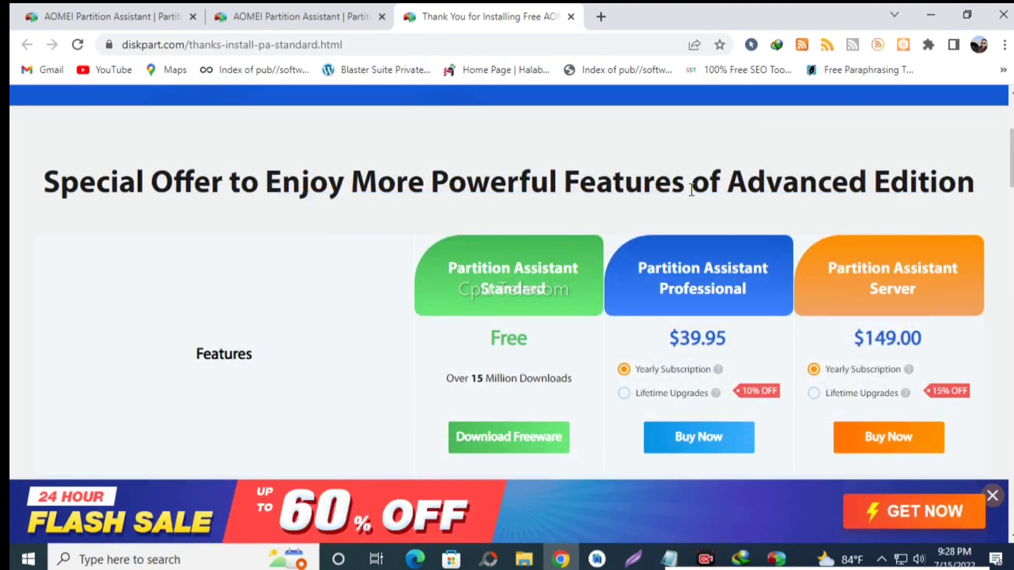
pyautogui.click(933, 17)
pyautogui.rightClick(708, 217)
pyautogui.click(739, 268)
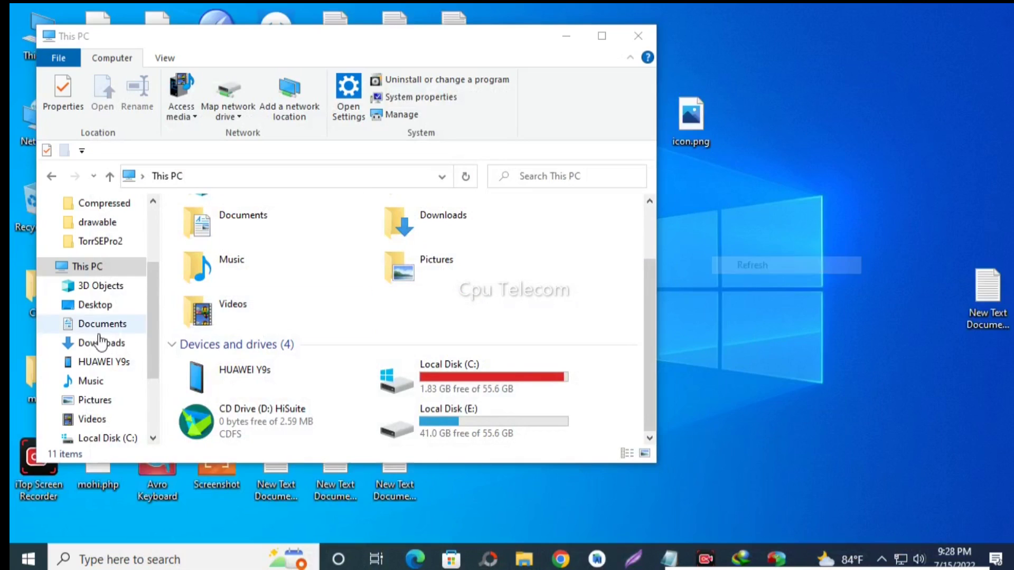
# Step: Move the This PC window aside and open Computer Management for this PC
pyautogui.rightClick(81, 268)
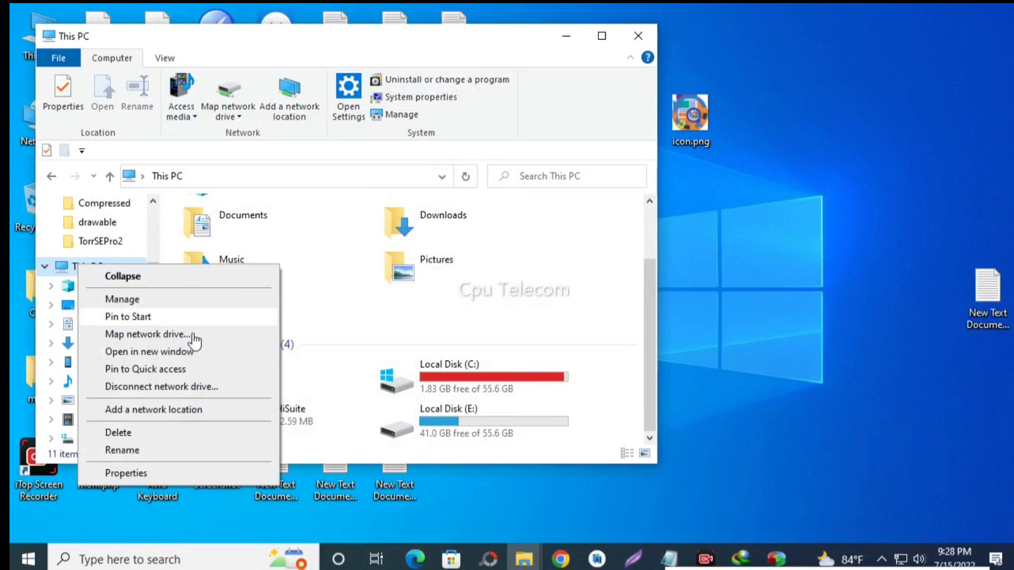
pyautogui.click(152, 305)
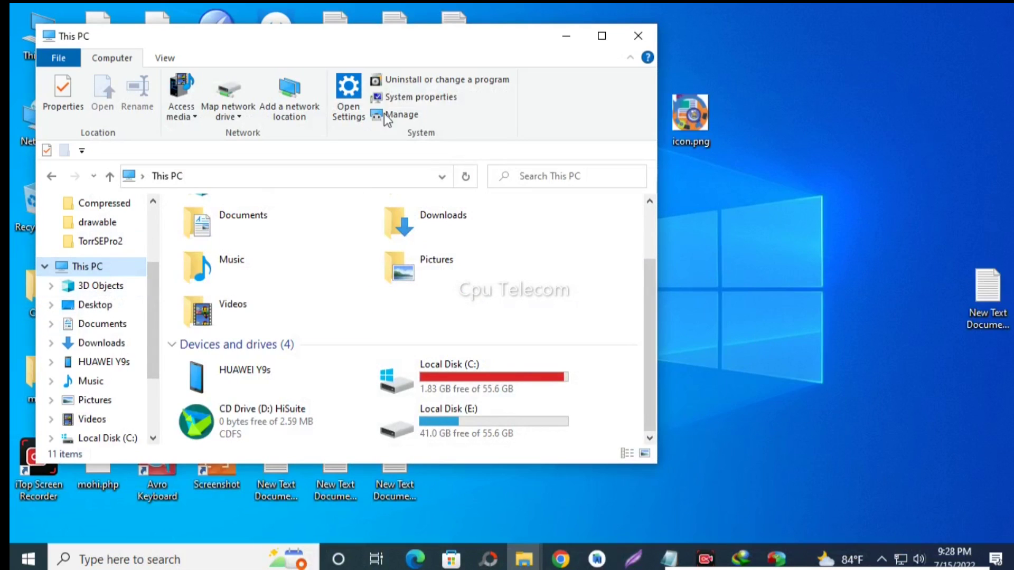
pyautogui.moveTo(446, 43); pyautogui.dragTo(694, 56)
pyautogui.rightClick(46, 36)
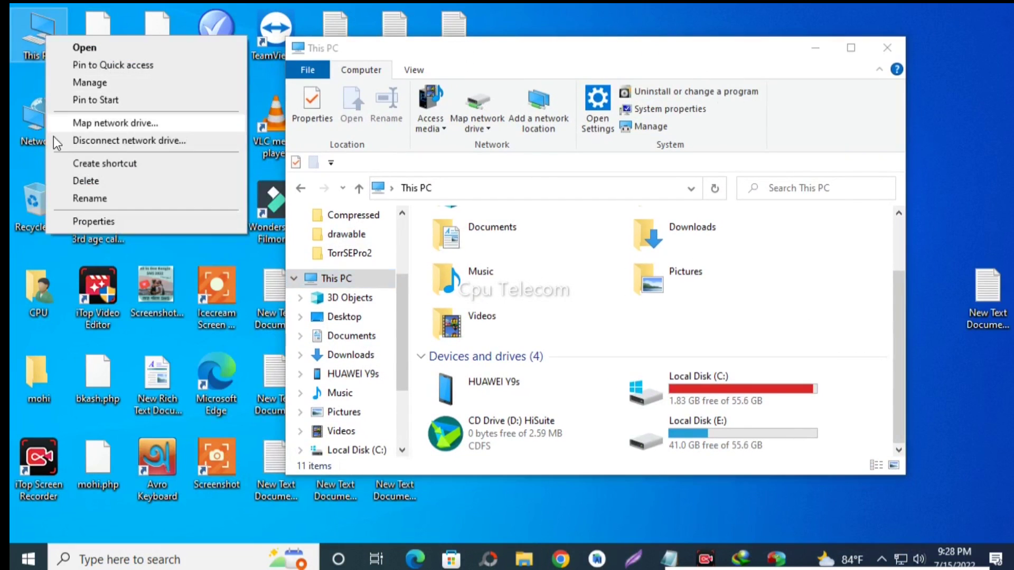
pyautogui.click(72, 84)
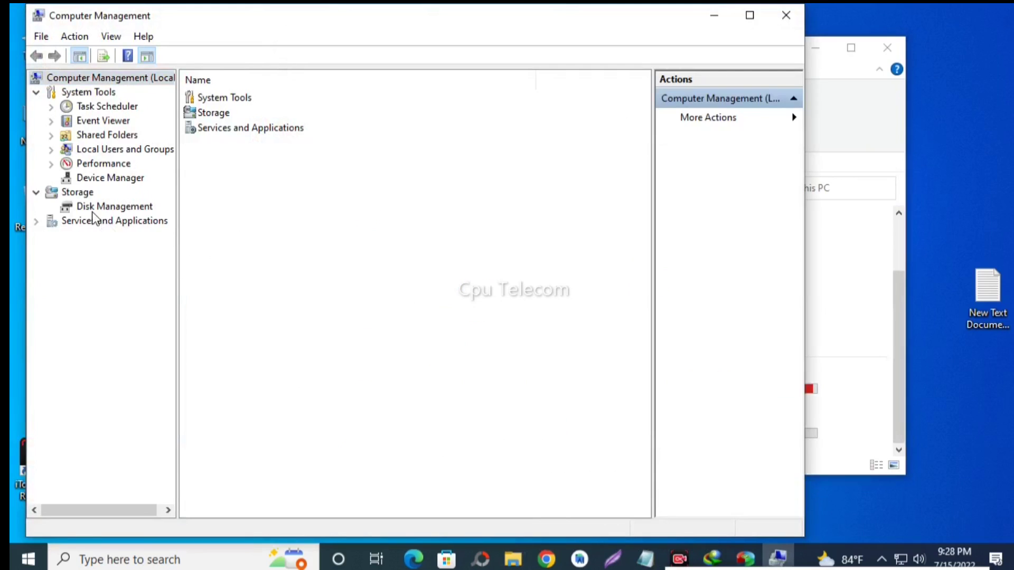
# Step: Show Disk Management in a maximized window and open the Shrink Volume dialog for partition E:
pyautogui.click(110, 179)
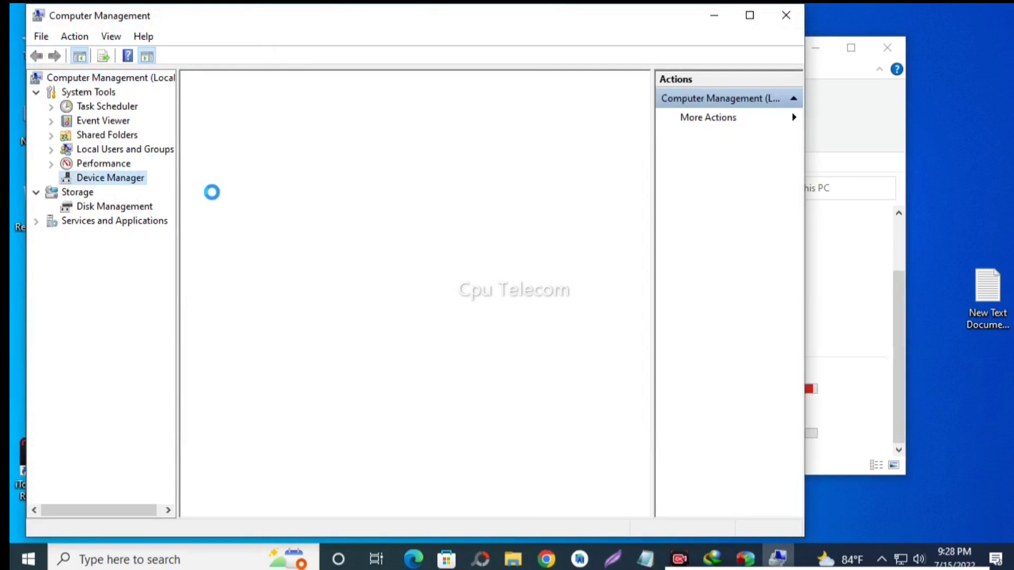
pyautogui.click(118, 208)
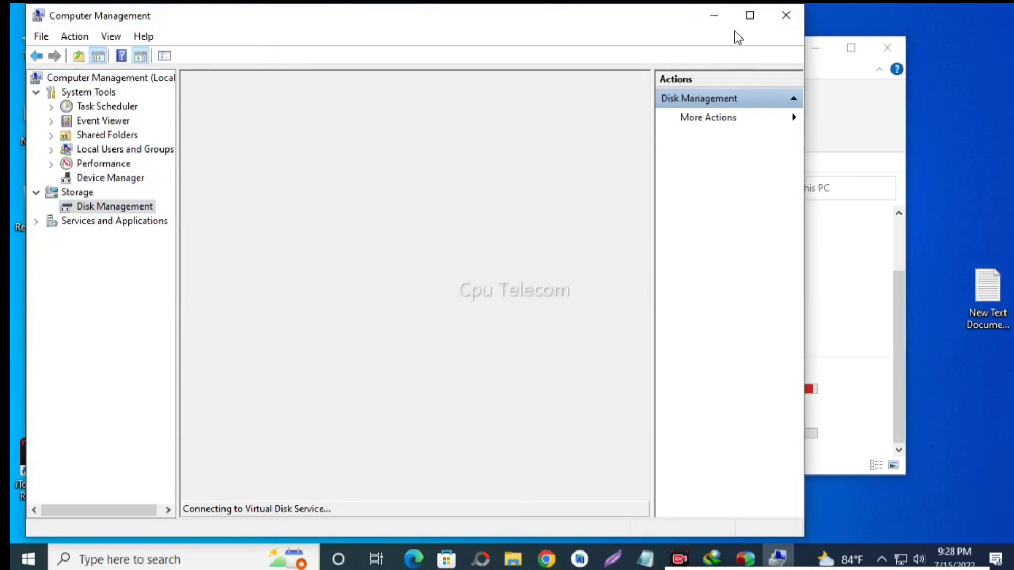
pyautogui.click(749, 14)
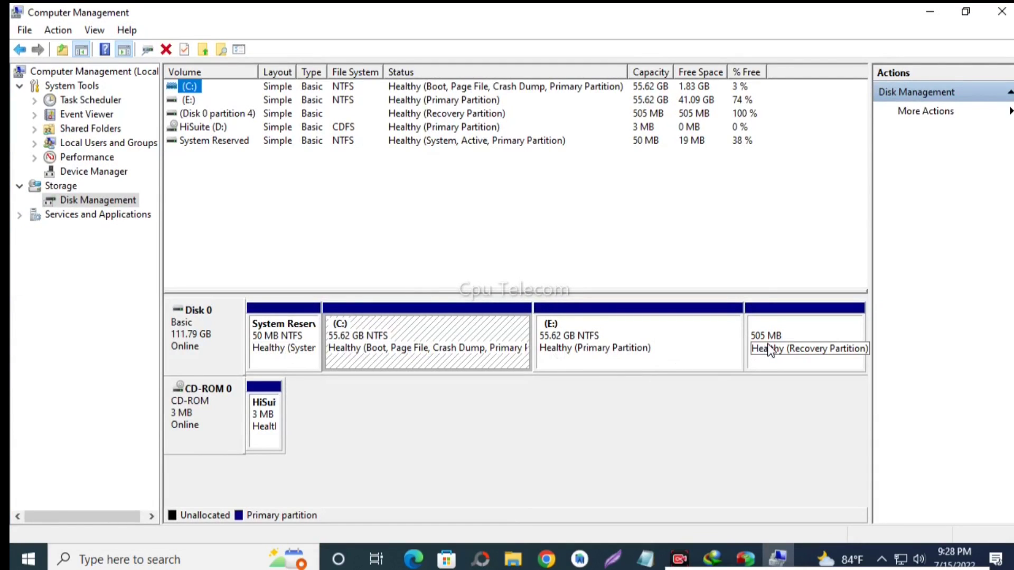
pyautogui.rightClick(628, 350)
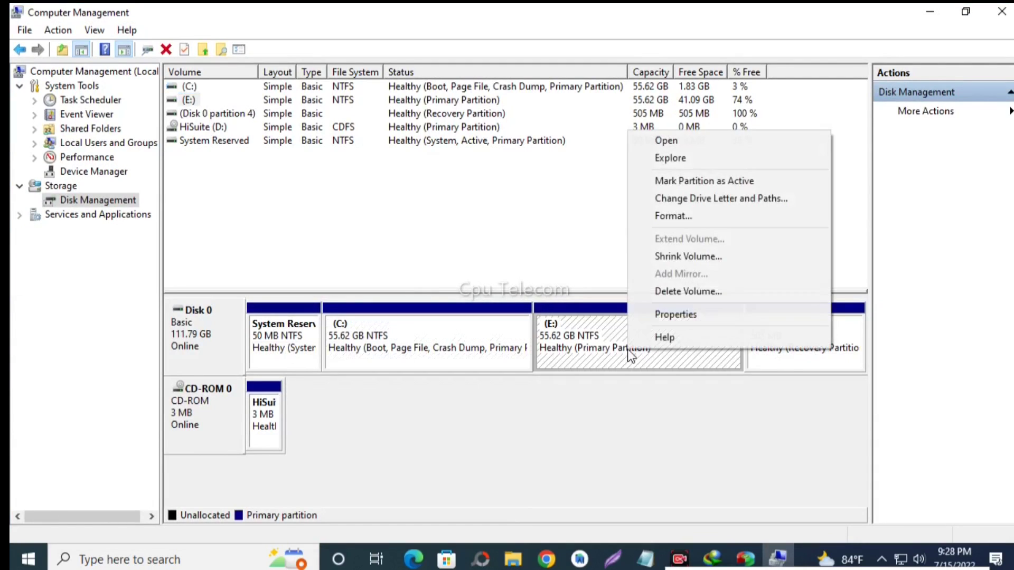
pyautogui.click(691, 256)
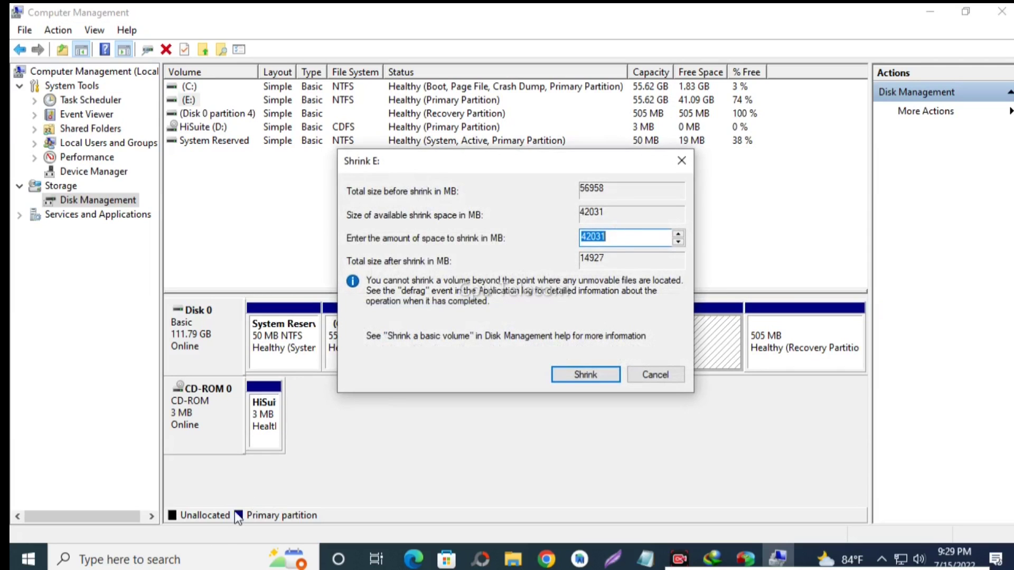
# Step: Open Calculator and move it and the Shrink E: dialog apart
pyautogui.click(192, 561)
pyautogui.write('ca')
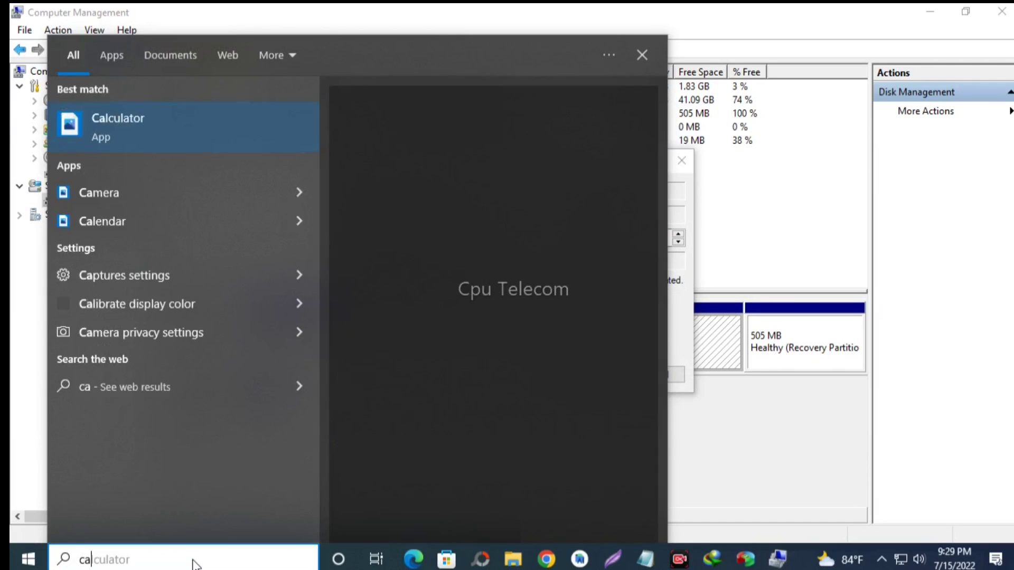
pyautogui.click(134, 132)
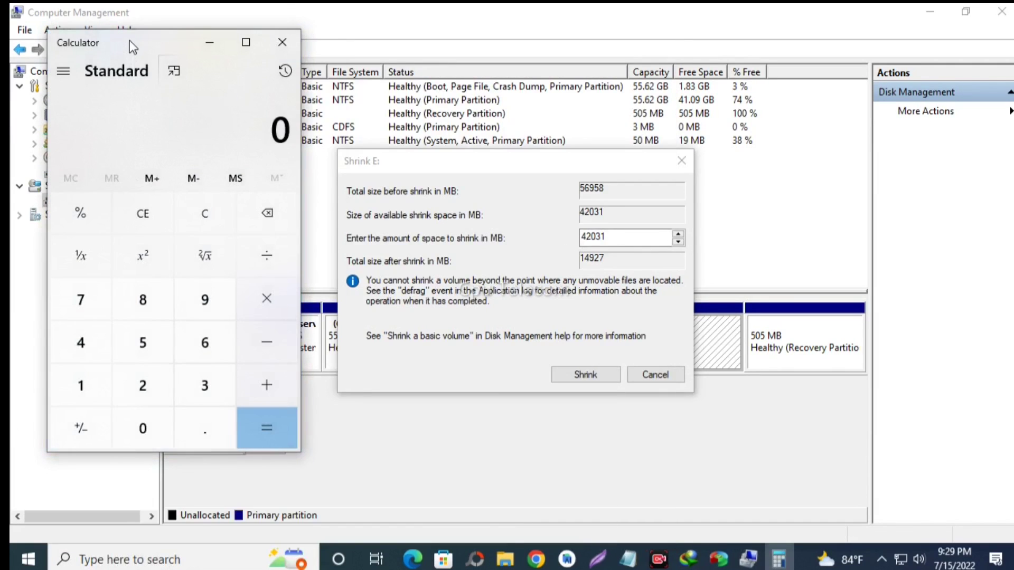
pyautogui.moveTo(128, 40); pyautogui.dragTo(752, 157)
pyautogui.moveTo(484, 164); pyautogui.dragTo(376, 257)
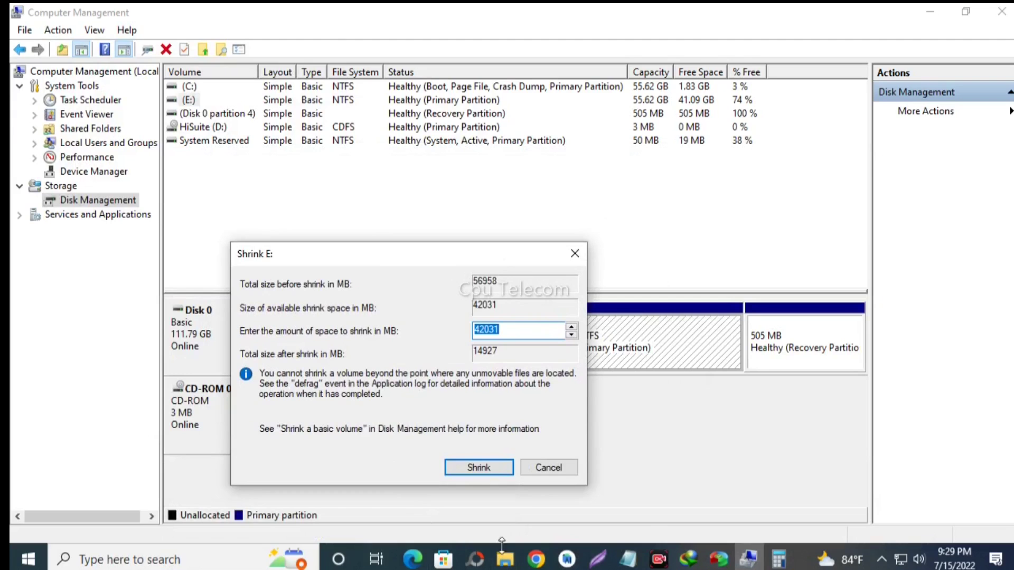
# Step: Open the properties of Local Disk (E:) from This PC to check its used space, free space and capacity
pyautogui.moveTo(504, 552)
pyautogui.click(549, 491)
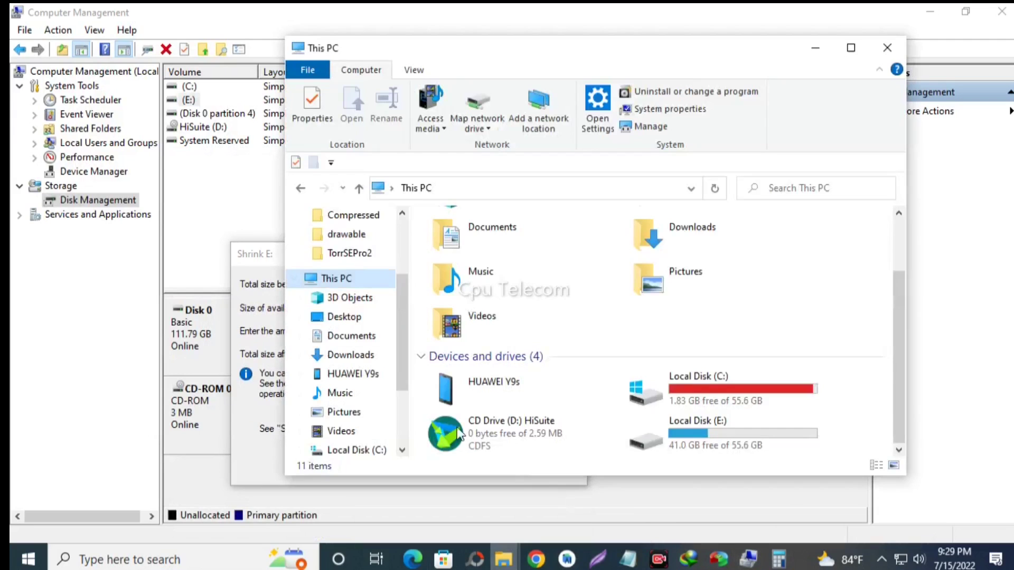
pyautogui.rightClick(746, 438)
pyautogui.click(764, 424)
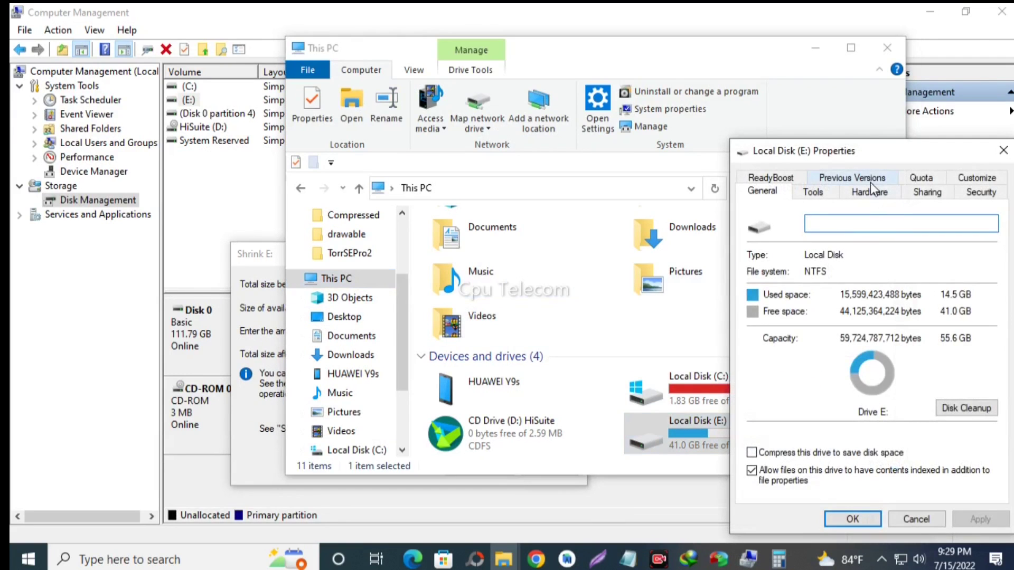
pyautogui.moveTo(853, 153); pyautogui.dragTo(508, 89)
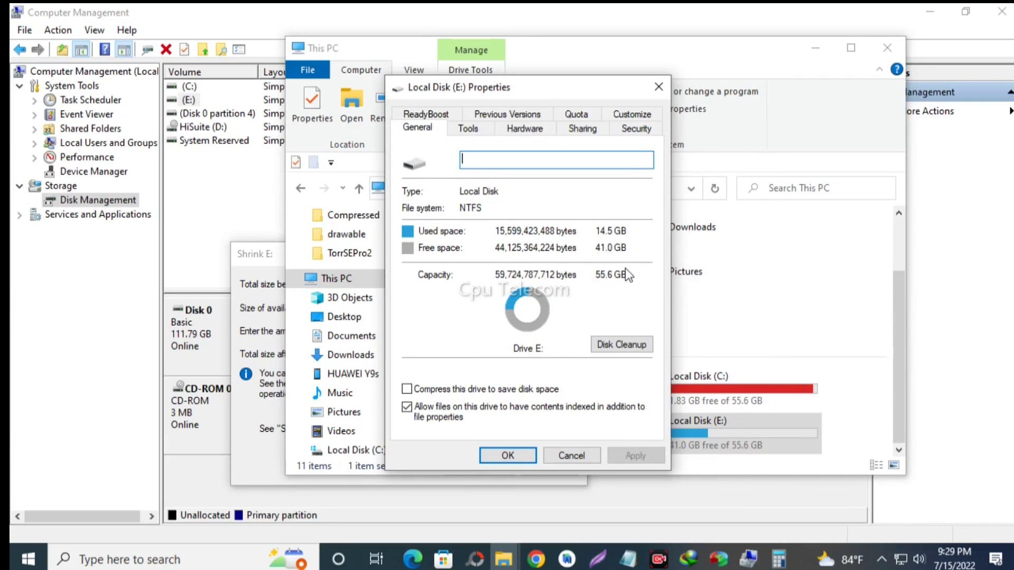
# Step: Calculate 1024 × 25 in Calculator to convert 25 GB to megabytes
pyautogui.click(779, 559)
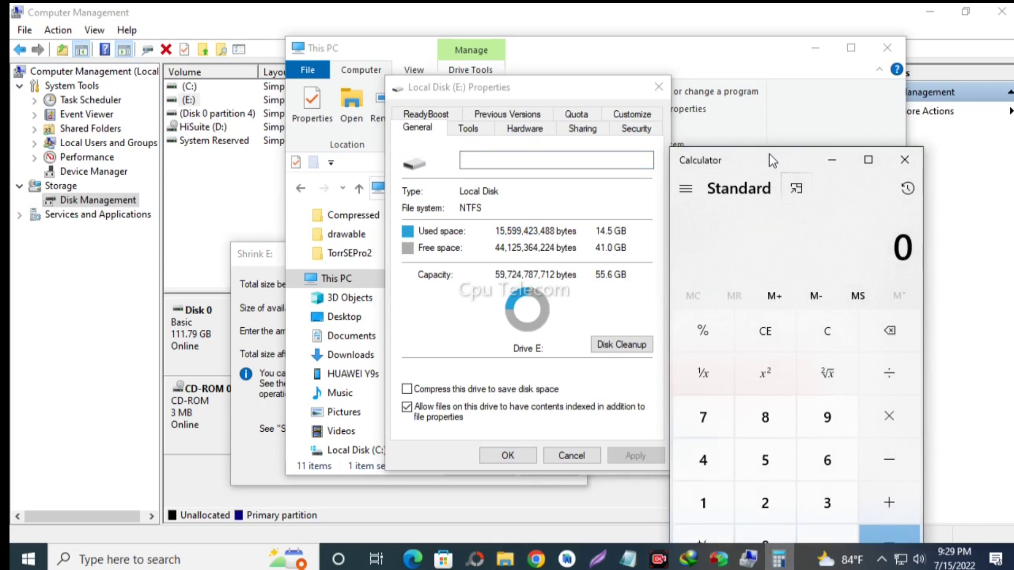
pyautogui.moveTo(769, 154); pyautogui.dragTo(596, 146)
pyautogui.click(549, 496)
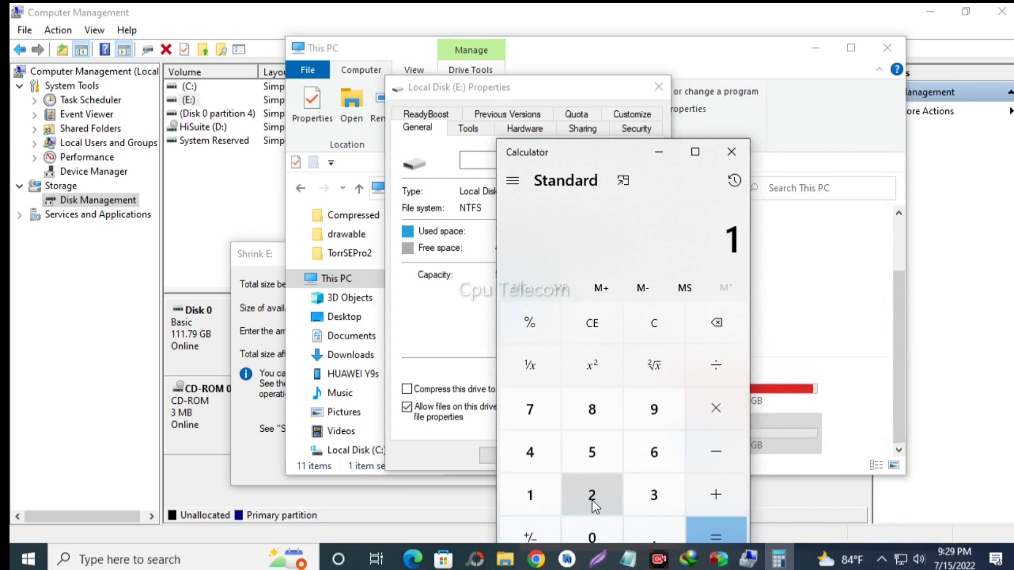
pyautogui.click(592, 531)
pyautogui.click(596, 499)
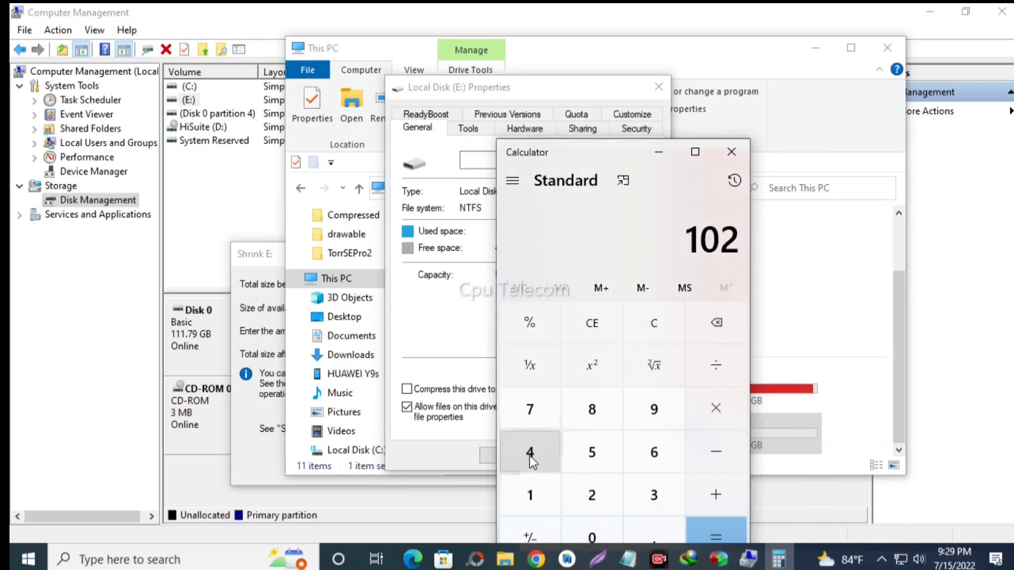
pyautogui.click(530, 454)
pyautogui.click(714, 415)
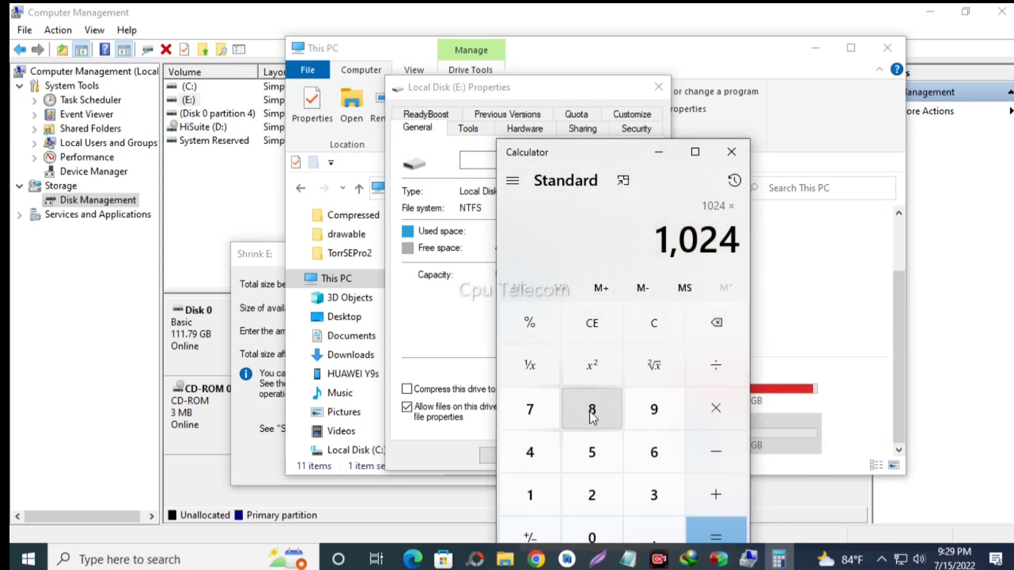
pyautogui.click(610, 504)
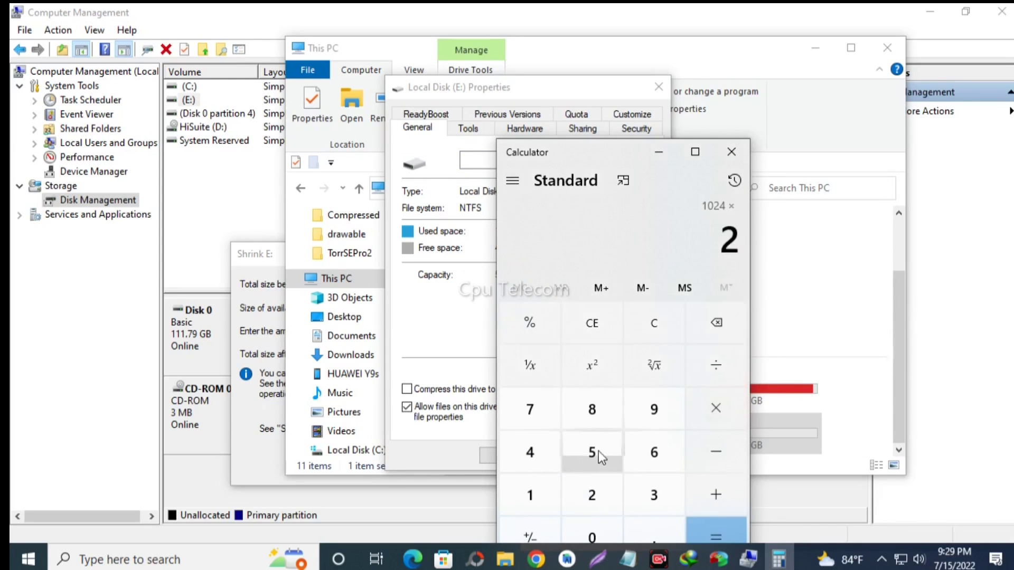
pyautogui.click(715, 538)
# Step: Copy the result 25,600 from Calculator and try to paste it as the amount of space to shrink from E:
pyautogui.moveTo(634, 241); pyautogui.dragTo(741, 242)
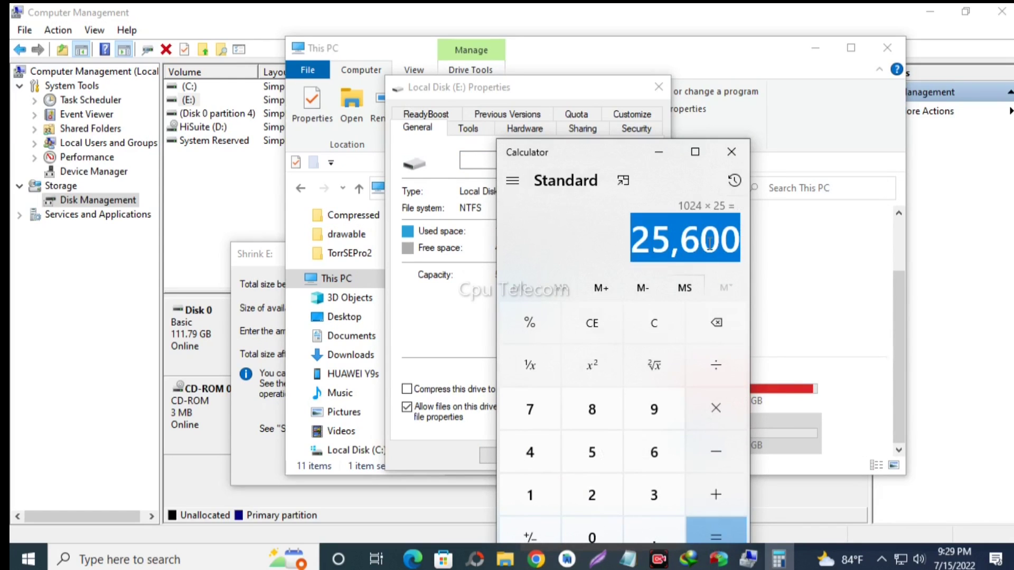
pyautogui.rightClick(740, 243)
pyautogui.click(816, 337)
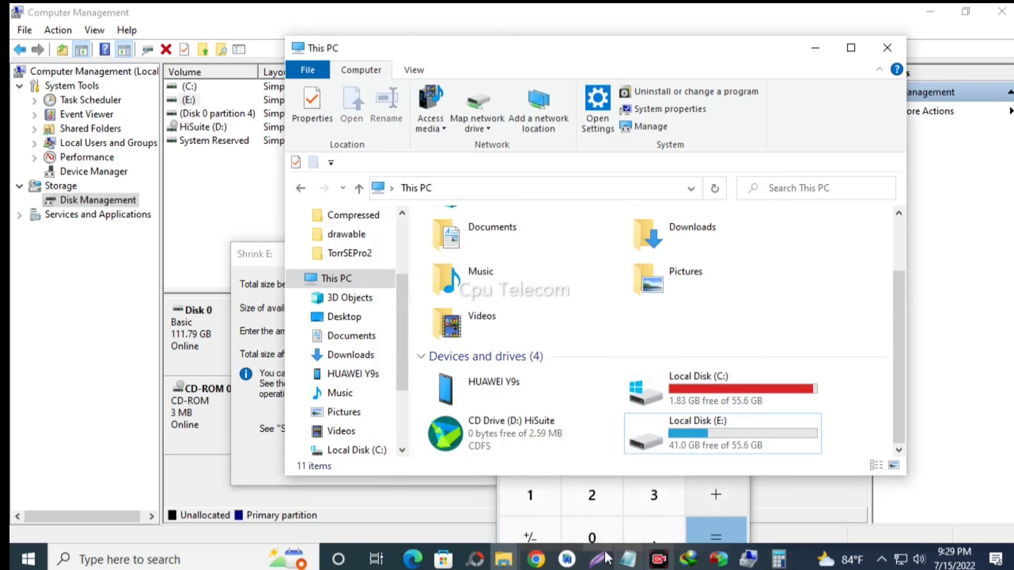
pyautogui.click(330, 497)
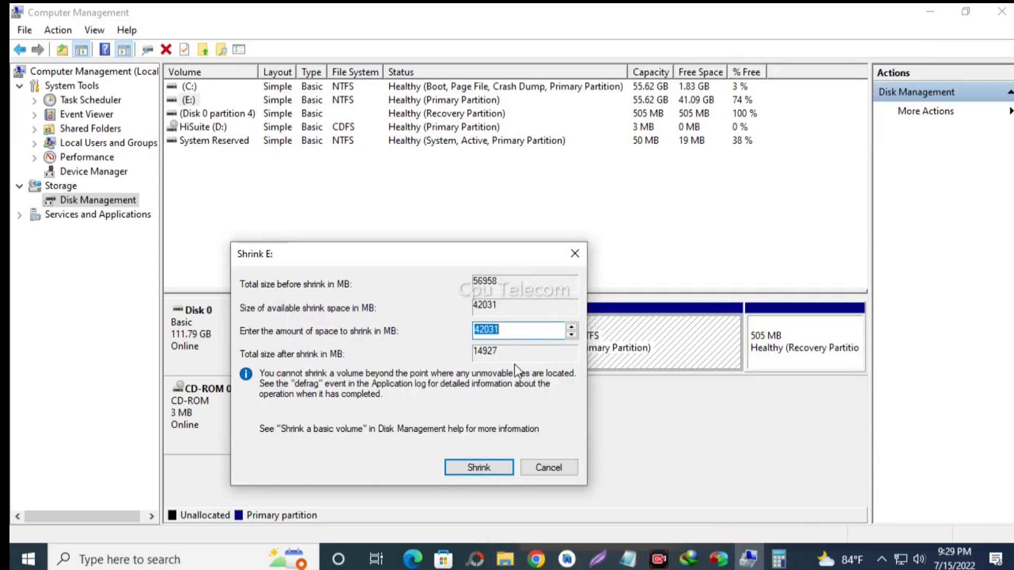
pyautogui.rightClick(487, 332)
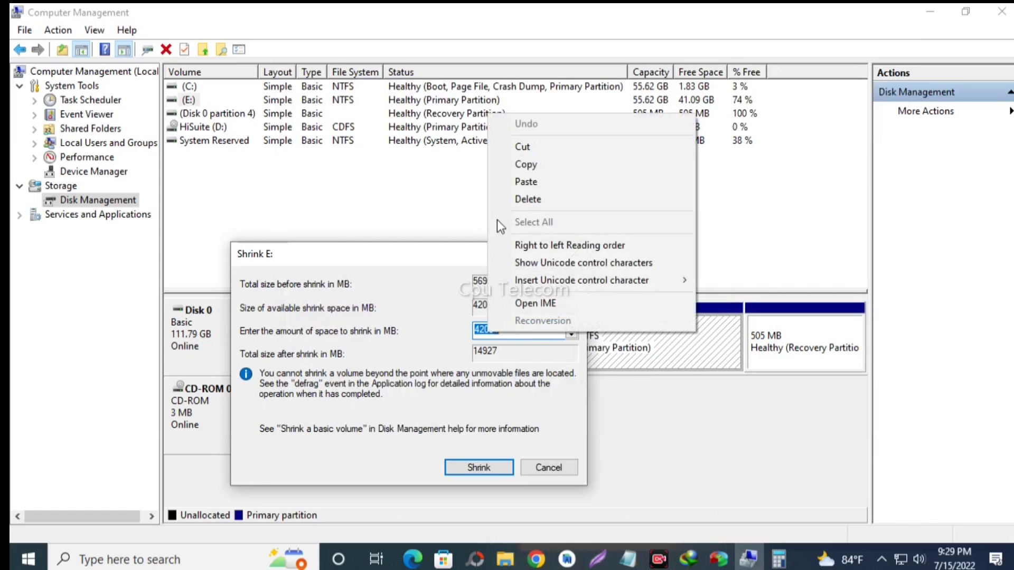
pyautogui.click(511, 186)
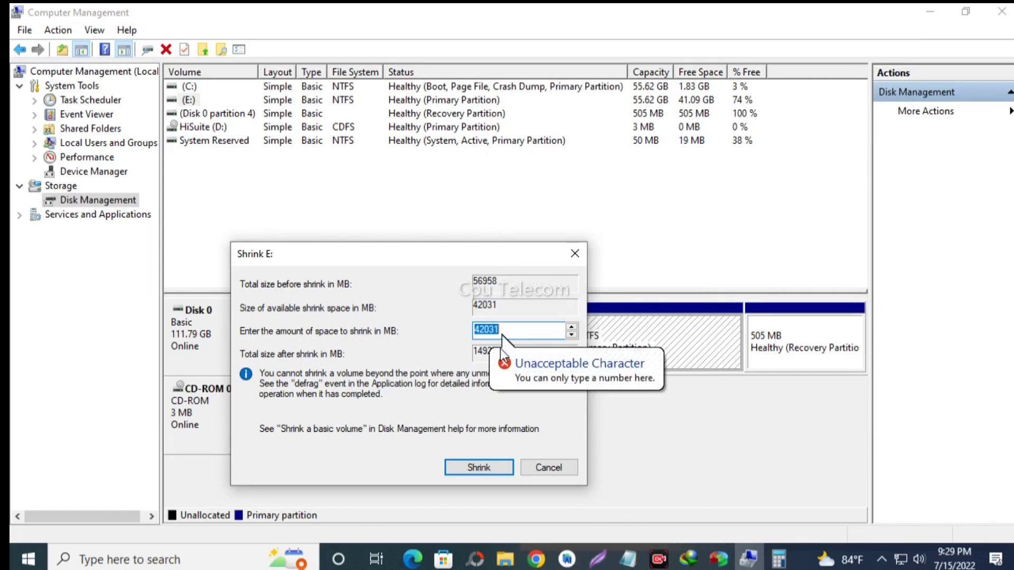
# Step: Set the amount of space to shrink from E: to 25600 MB and run the shrink
pyautogui.click(519, 330)
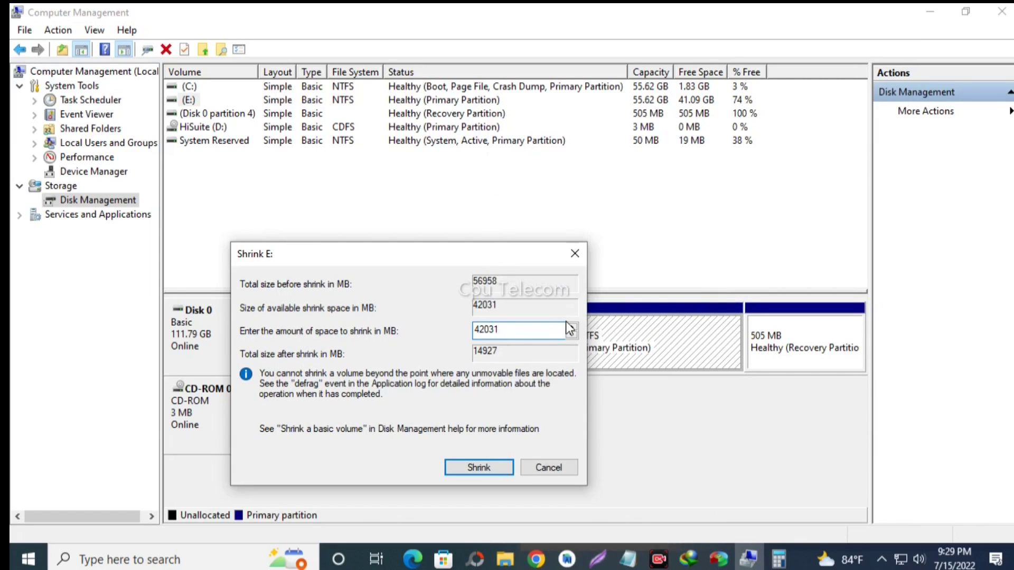
pyautogui.moveTo(501, 330); pyautogui.dragTo(442, 326)
pyautogui.press('BackSpace')
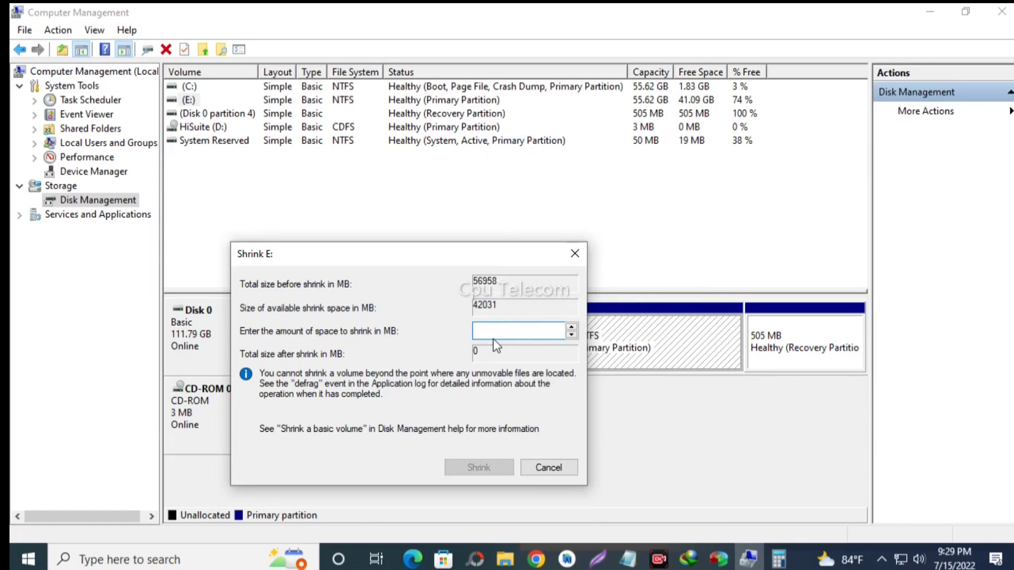
pyautogui.click(779, 560)
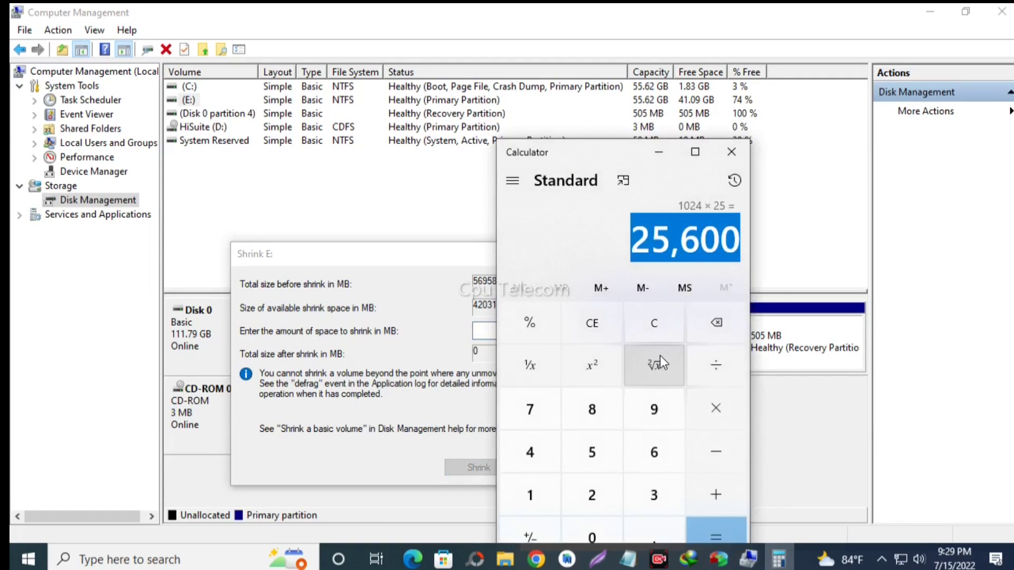
pyautogui.click(483, 330)
pyautogui.write('25')
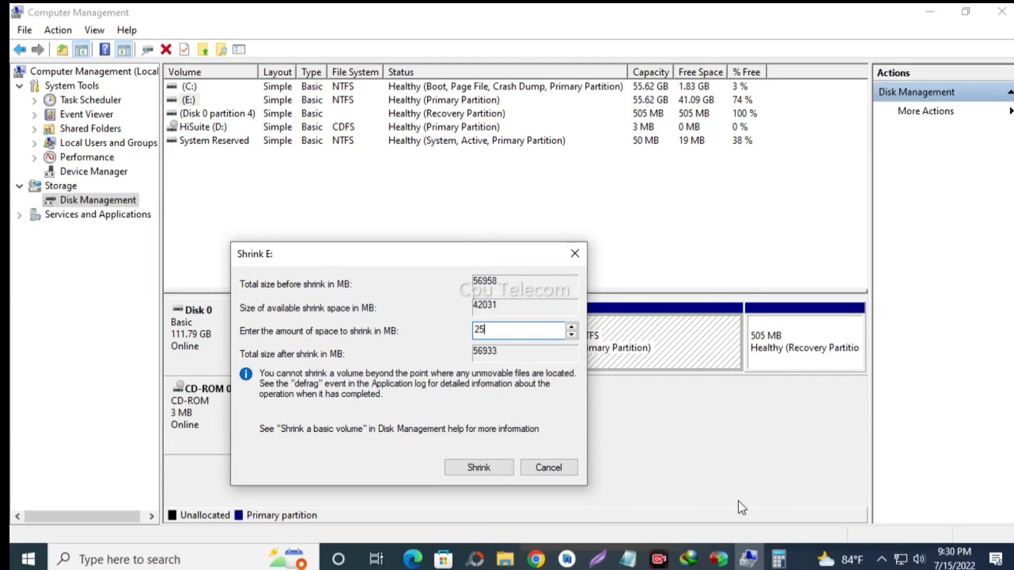
pyautogui.click(779, 559)
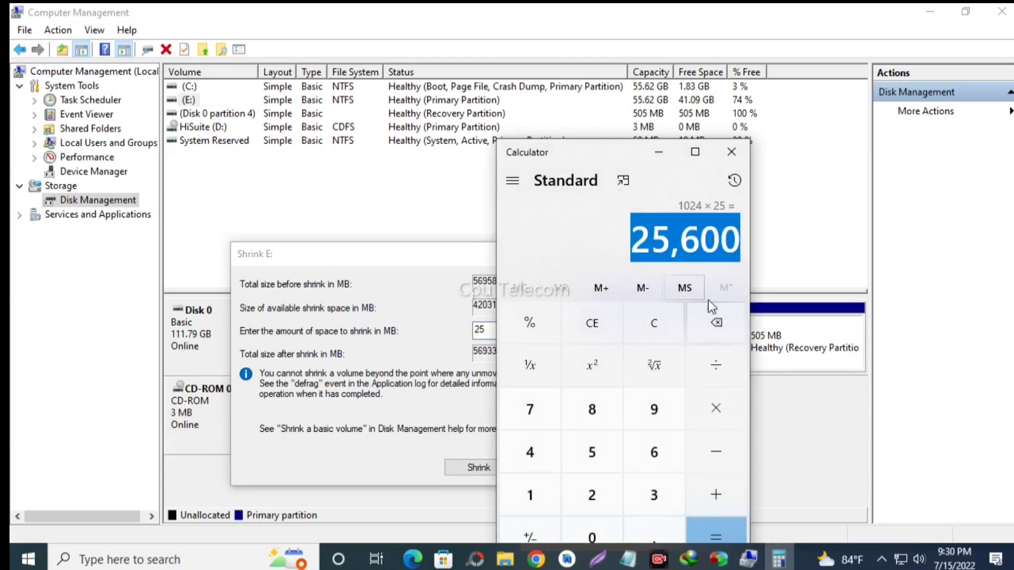
pyautogui.click(482, 330)
pyautogui.write('600')
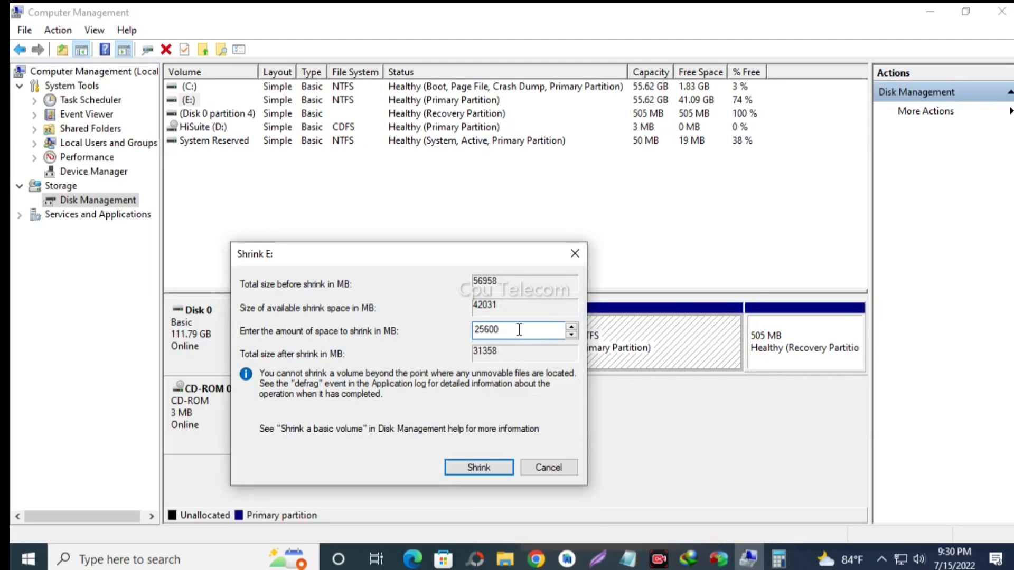
pyautogui.click(478, 467)
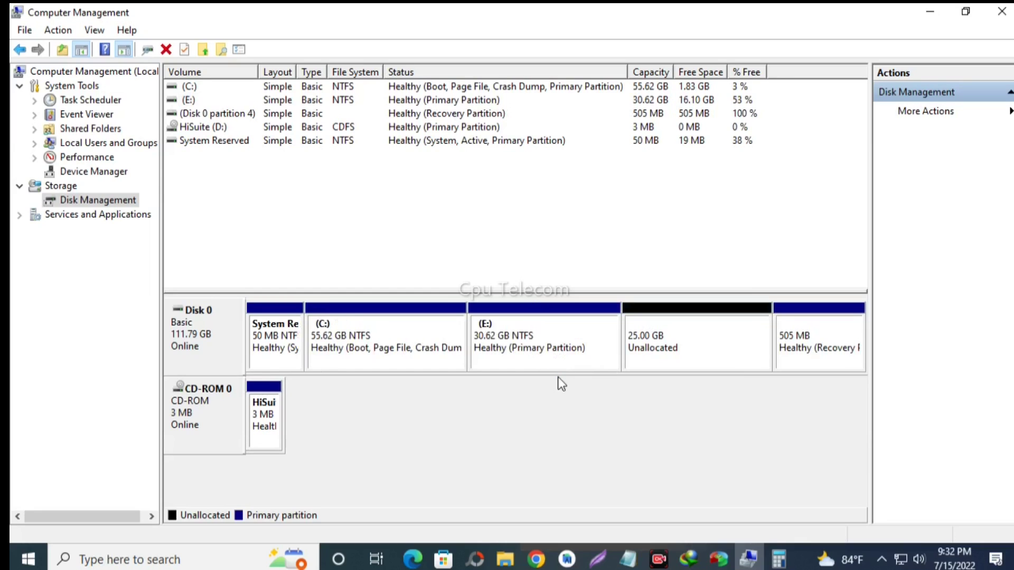
# Step: Check whether the Extend Volume option is available for C: alongside the 25 GB of unallocated space
pyautogui.click(651, 353)
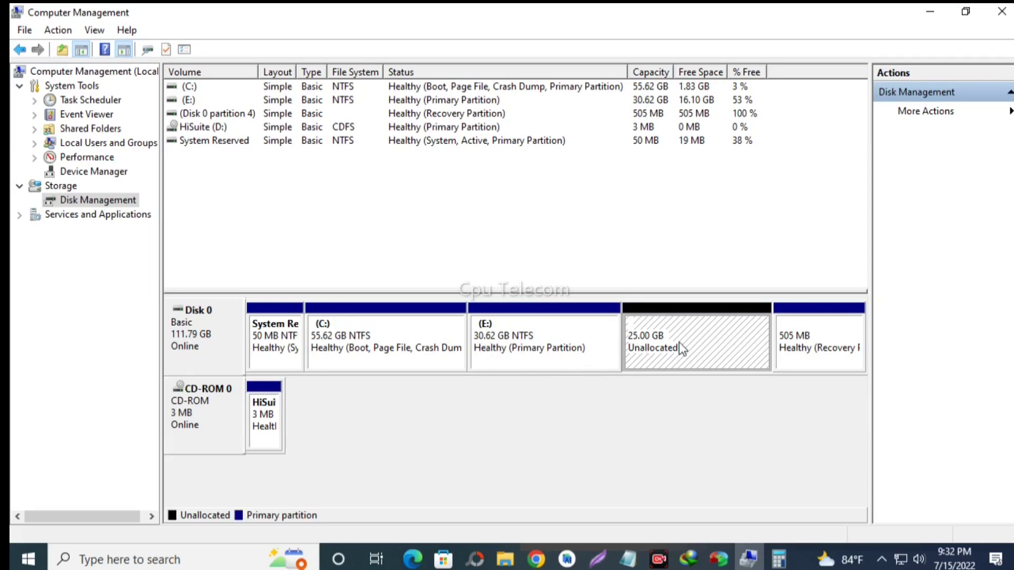
pyautogui.rightClick(356, 343)
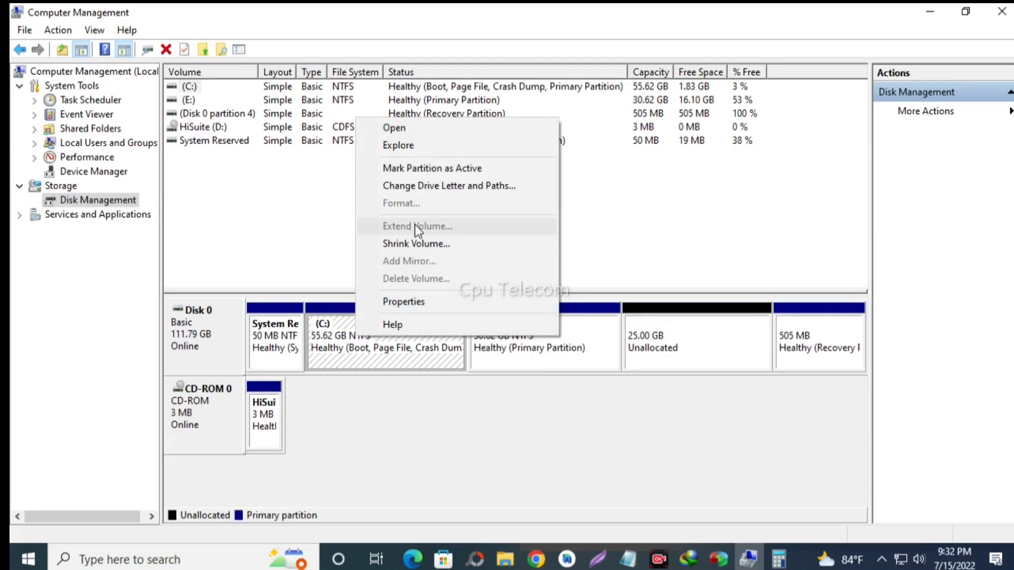
pyautogui.click(565, 462)
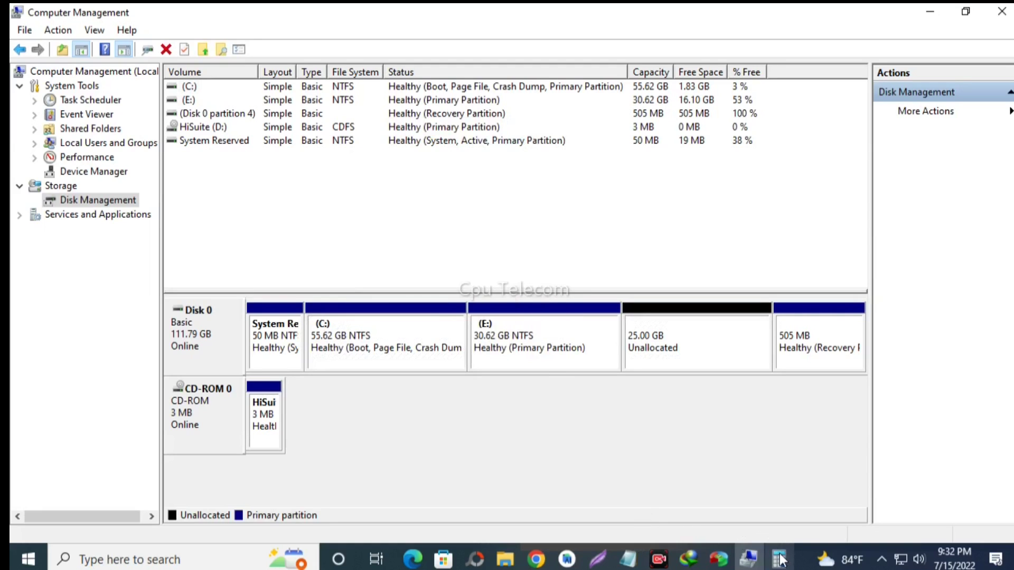
# Step: Switch to AOMEI Partition Assistant, check the partitions it lists for Disk 0 and close the program
pyautogui.click(719, 559)
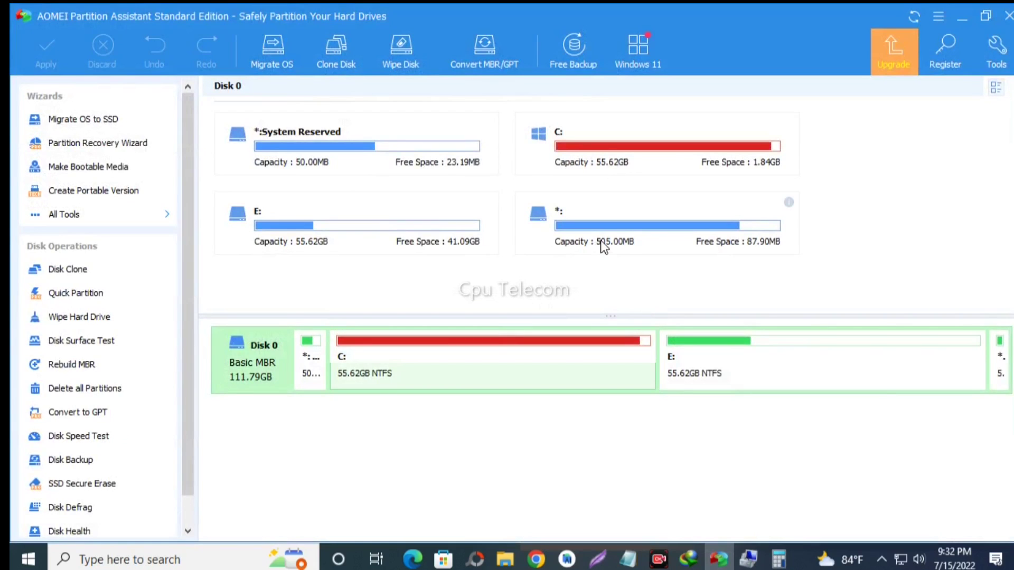
pyautogui.click(306, 154)
pyautogui.click(323, 238)
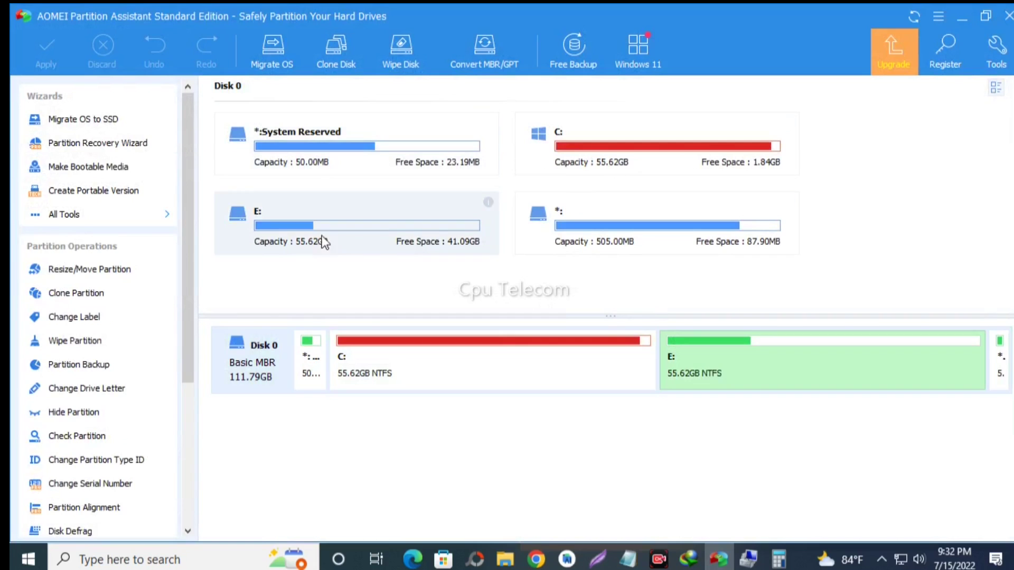
pyautogui.click(591, 223)
pyautogui.click(1008, 16)
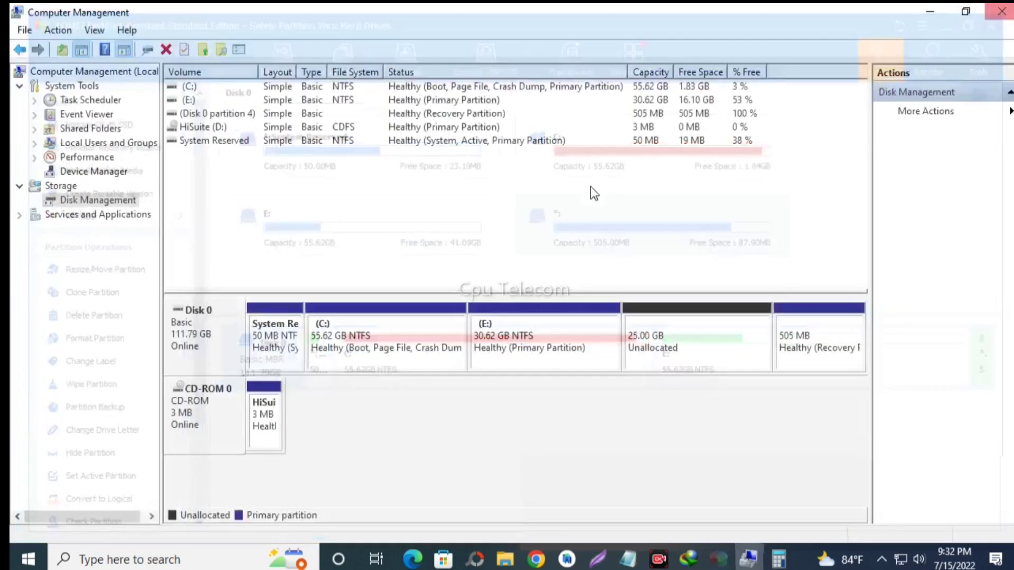
# Step: Clear the desktop by minimizing Computer Management and This PC and closing the Local Disk (E:) properties
pyautogui.click(949, 18)
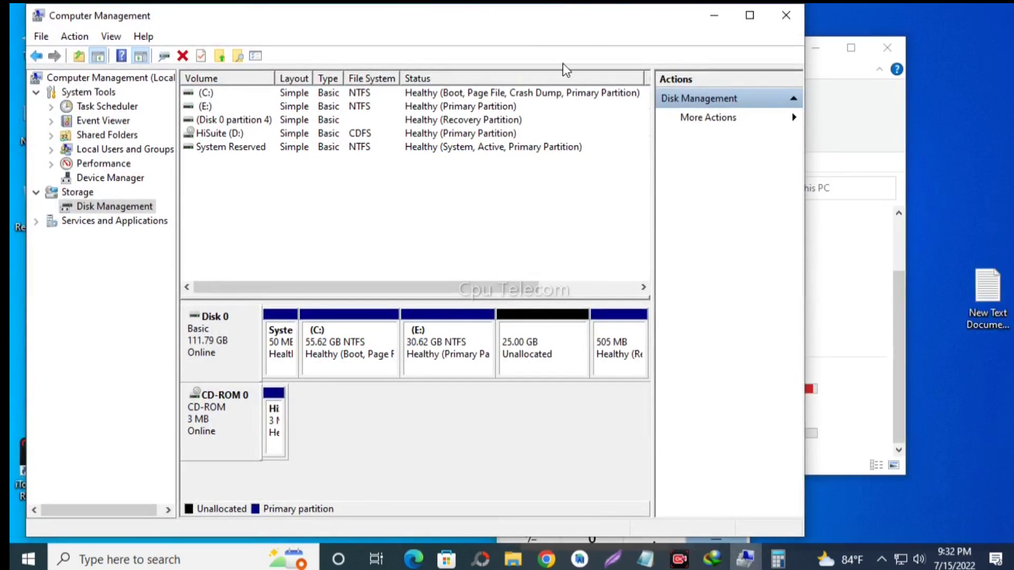
pyautogui.click(865, 123)
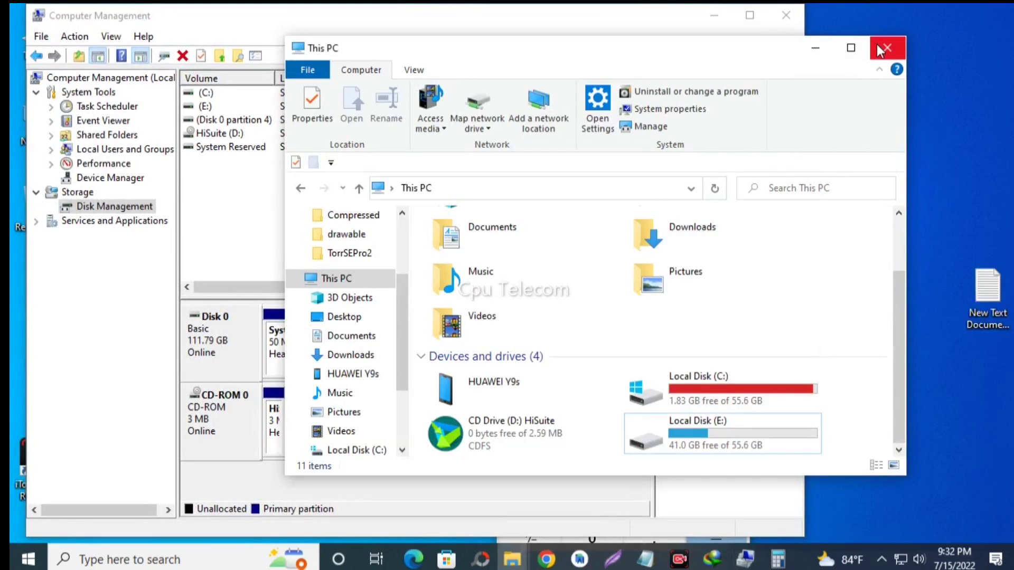
pyautogui.click(816, 47)
pyautogui.click(720, 18)
pyautogui.click(486, 86)
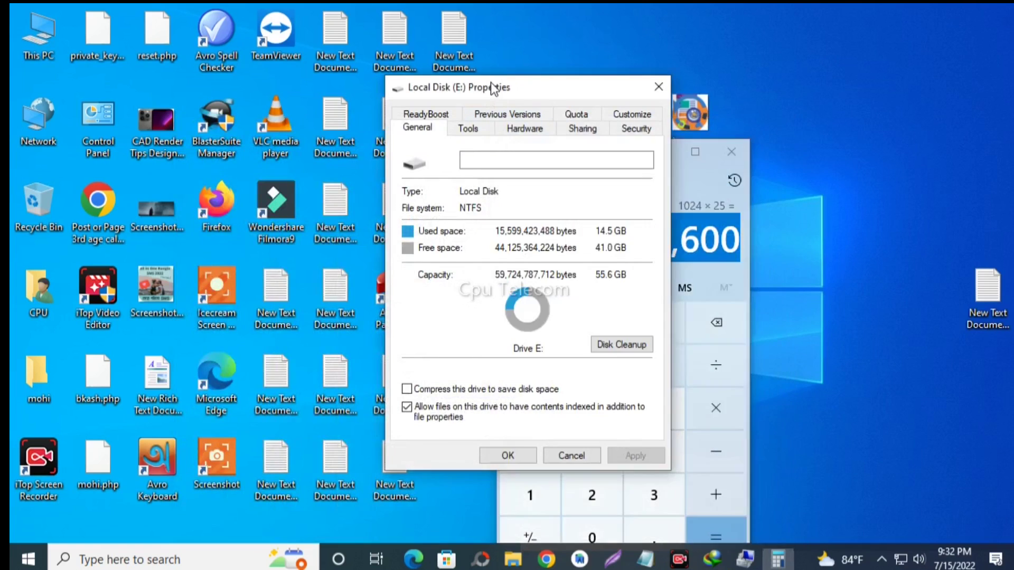
pyautogui.moveTo(544, 83); pyautogui.dragTo(787, 58)
pyautogui.click(876, 60)
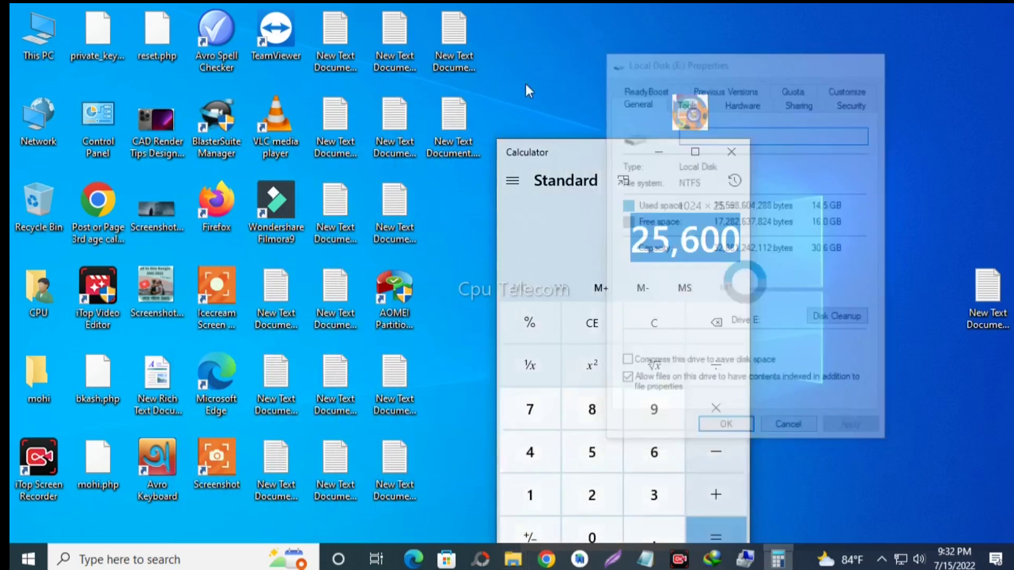
# Step: Relaunch AOMEI Partition Assistant from the refreshed desktop and bring it in front of Calculator
pyautogui.rightClick(528, 81)
pyautogui.click(564, 130)
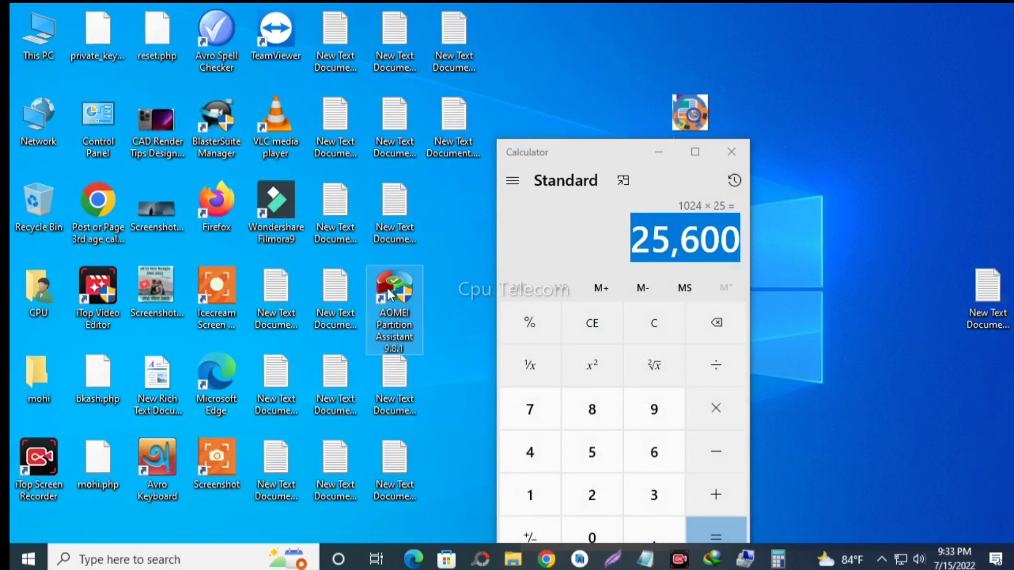
pyautogui.rightClick(571, 100)
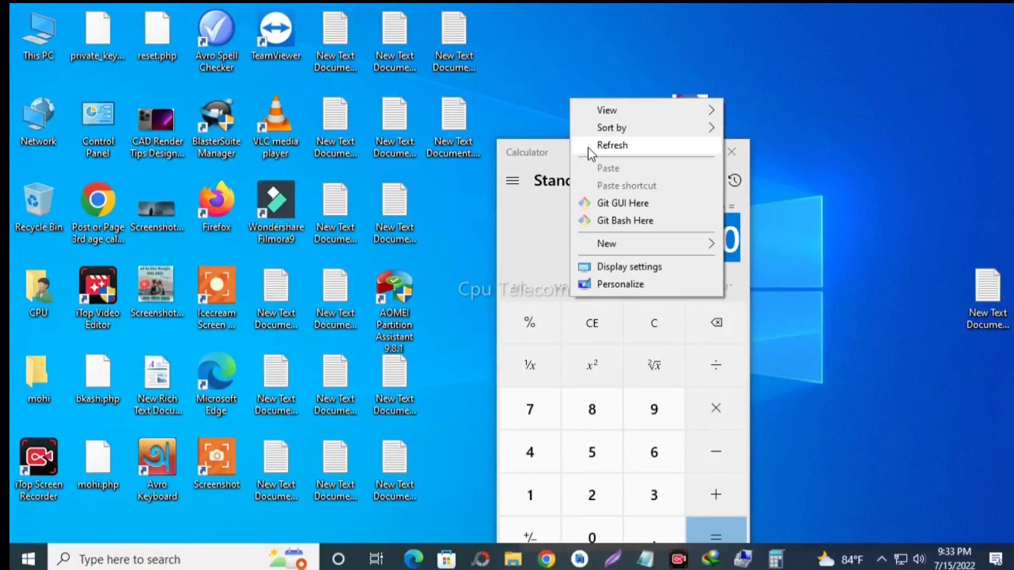
pyautogui.click(587, 147)
pyautogui.moveTo(590, 151); pyautogui.dragTo(845, 135)
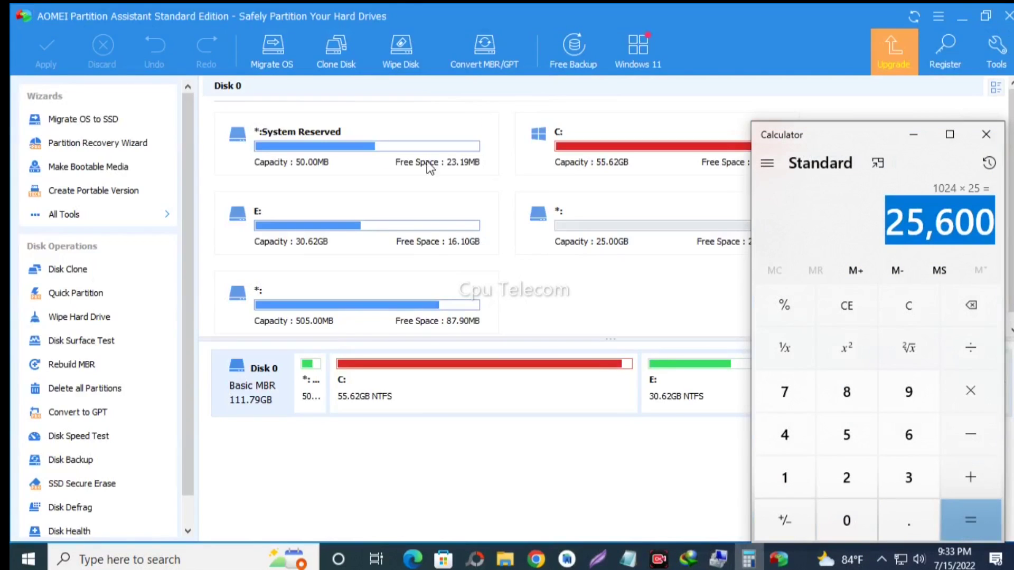
pyautogui.click(613, 258)
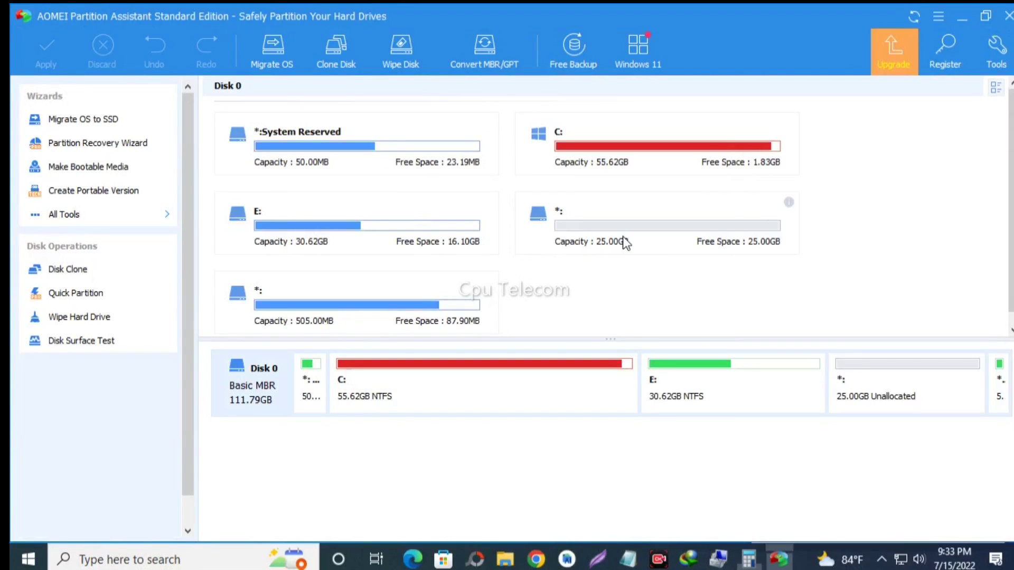
# Step: Merge the 25 GB of unallocated space on Disk 0 into partition C: with Merge Partitions
pyautogui.click(593, 229)
pyautogui.click(378, 396)
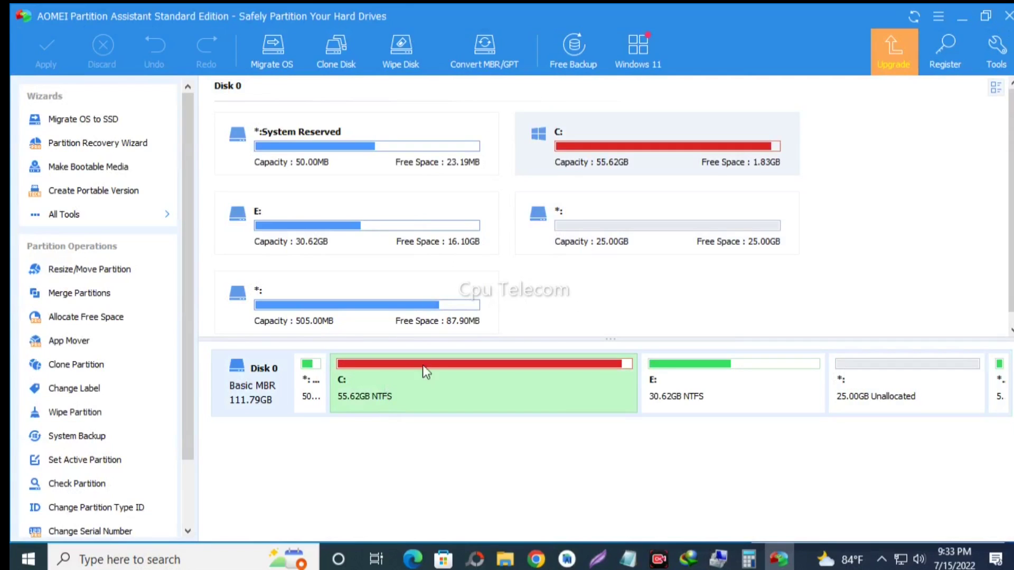
pyautogui.rightClick(365, 371)
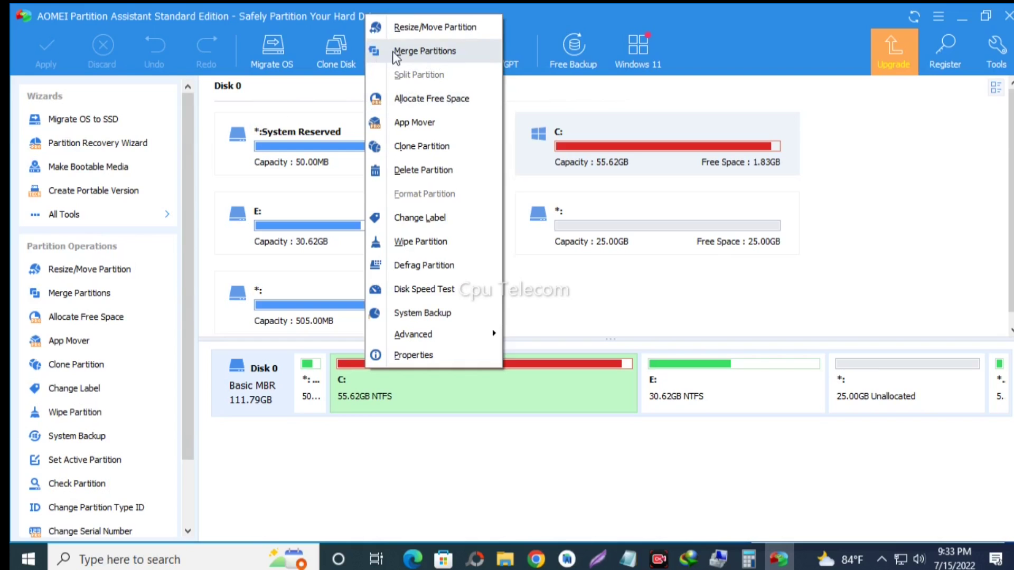
pyautogui.click(420, 51)
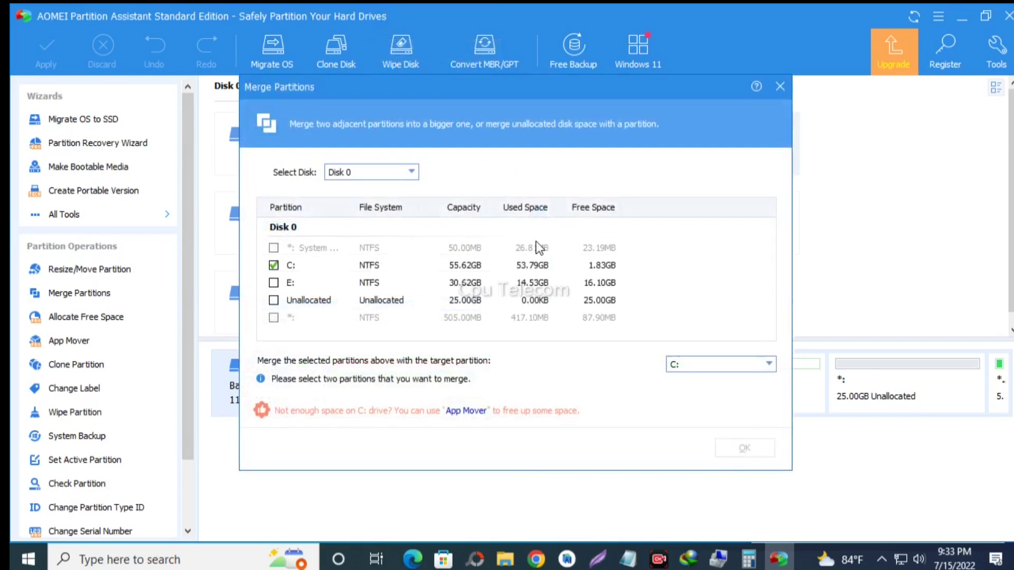
pyautogui.click(274, 301)
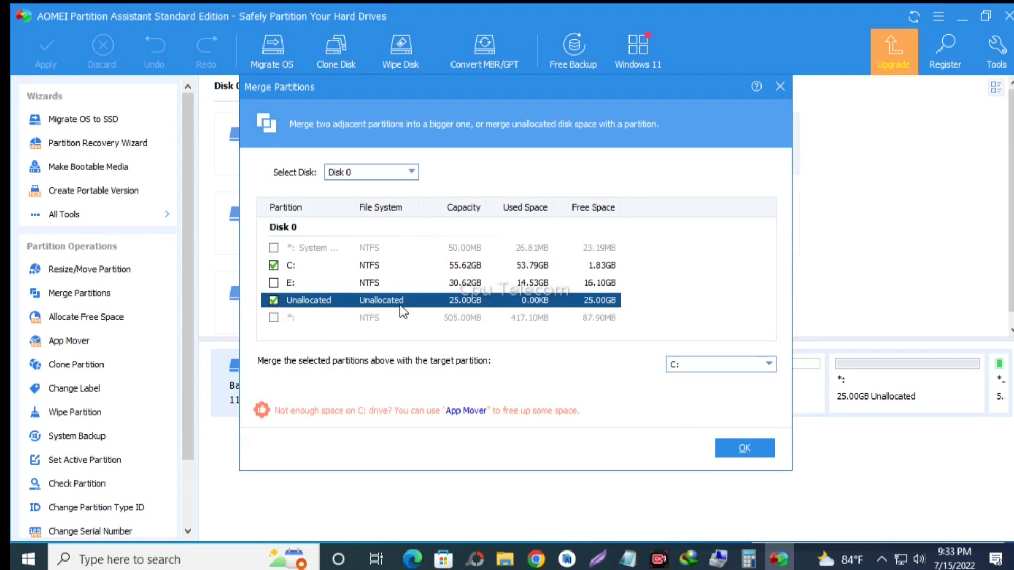
pyautogui.click(731, 451)
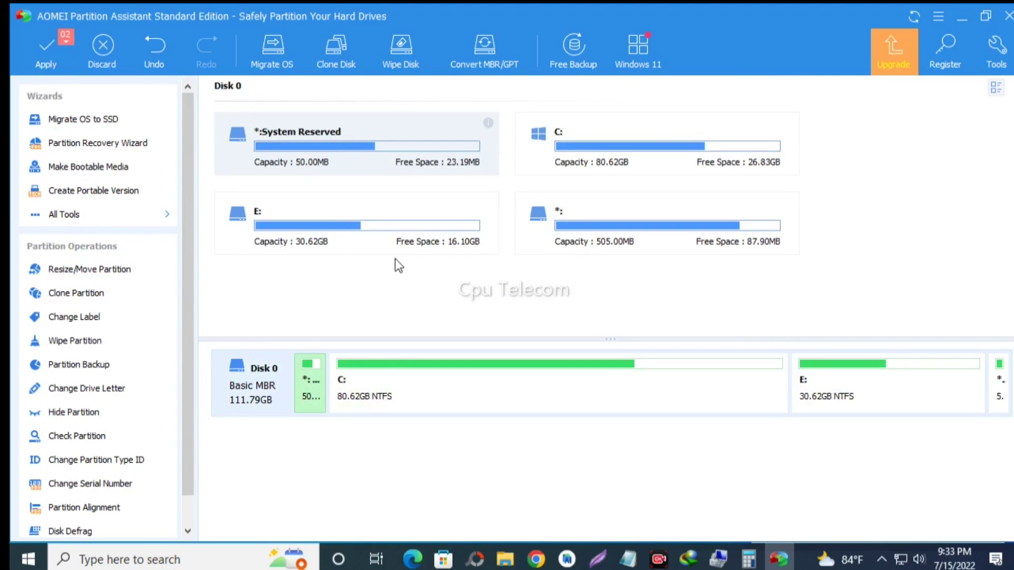
# Step: Apply the queued changes and review the pending move of E: and resize of C:
pyautogui.click(46, 62)
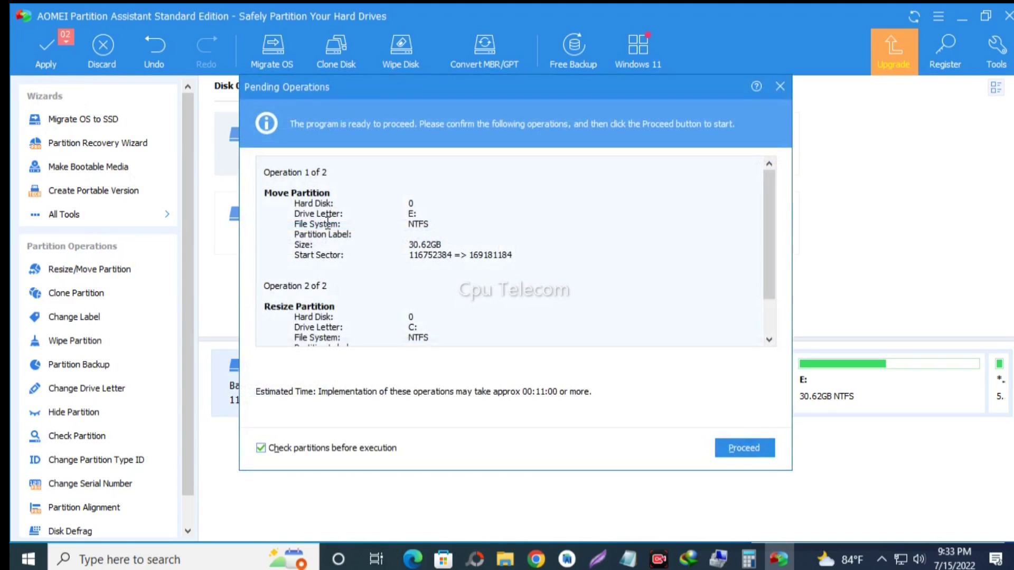
pyautogui.moveTo(306, 203); pyautogui.dragTo(395, 255)
pyautogui.scroll(-2, 394, 255)
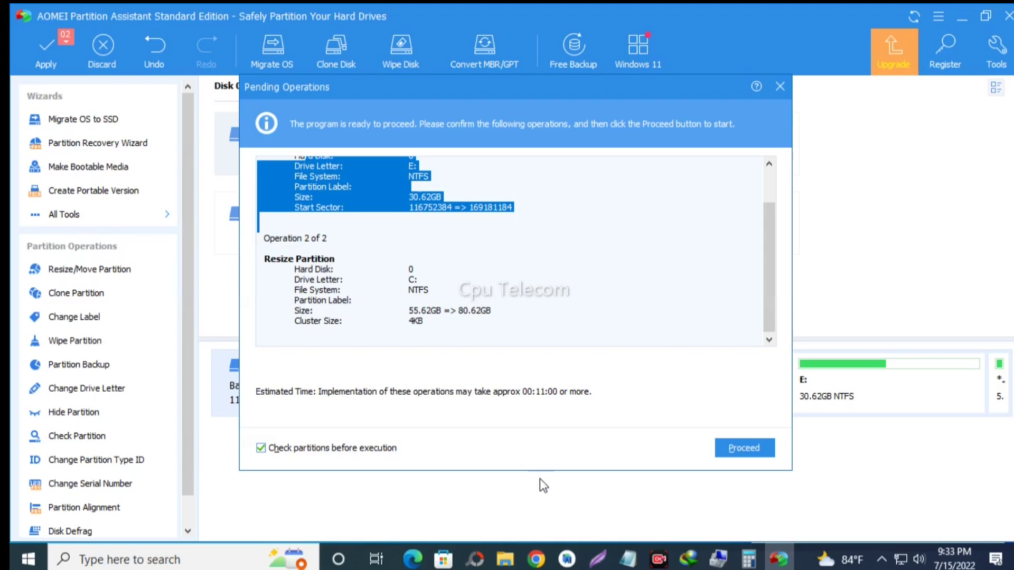
pyautogui.click(670, 561)
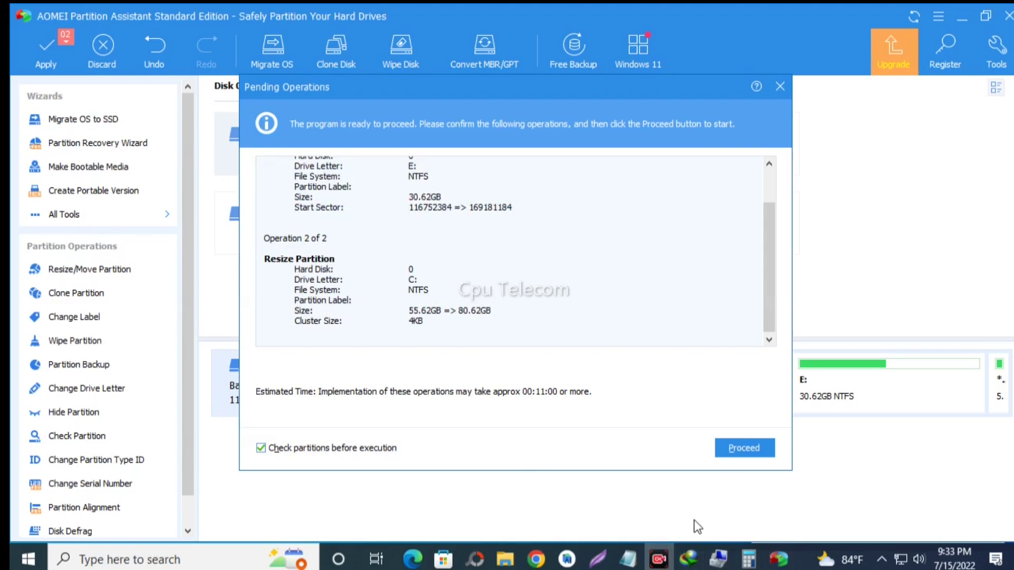
pyautogui.click(881, 560)
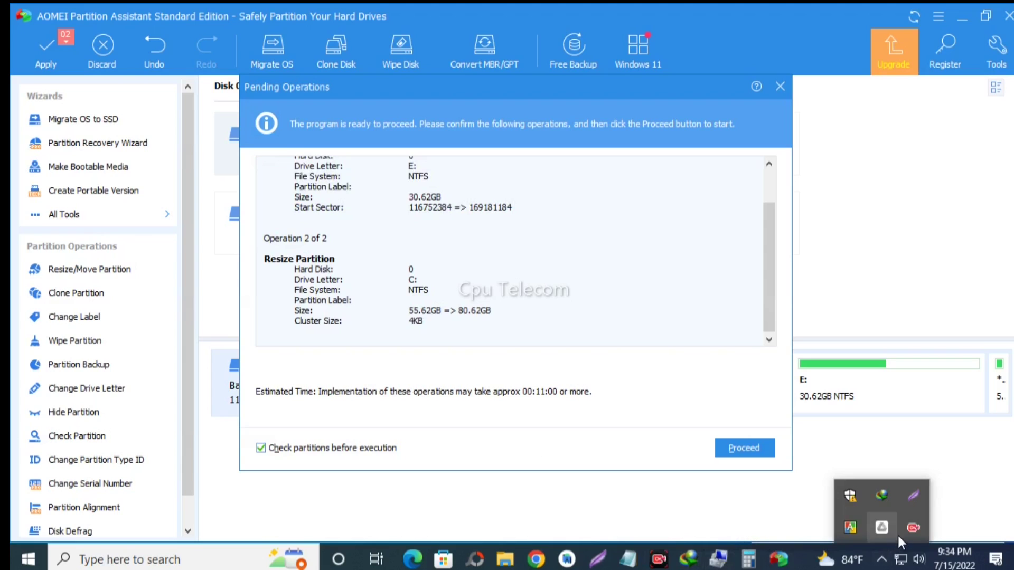
pyautogui.click(659, 561)
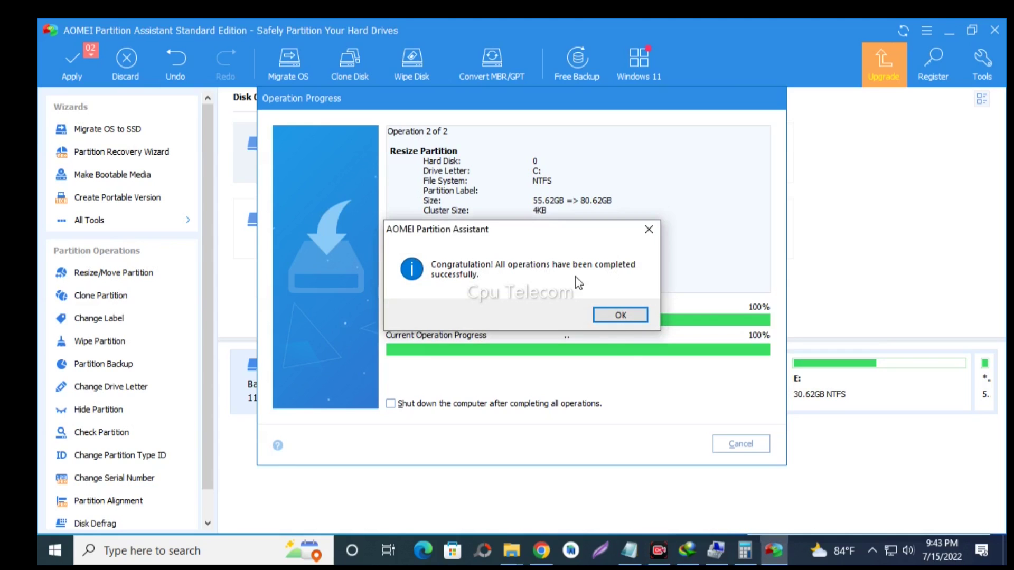
# Step: Dismiss the completion message, then minimize AOMEI Partition Assistant and refresh the desktop
pyautogui.click(612, 315)
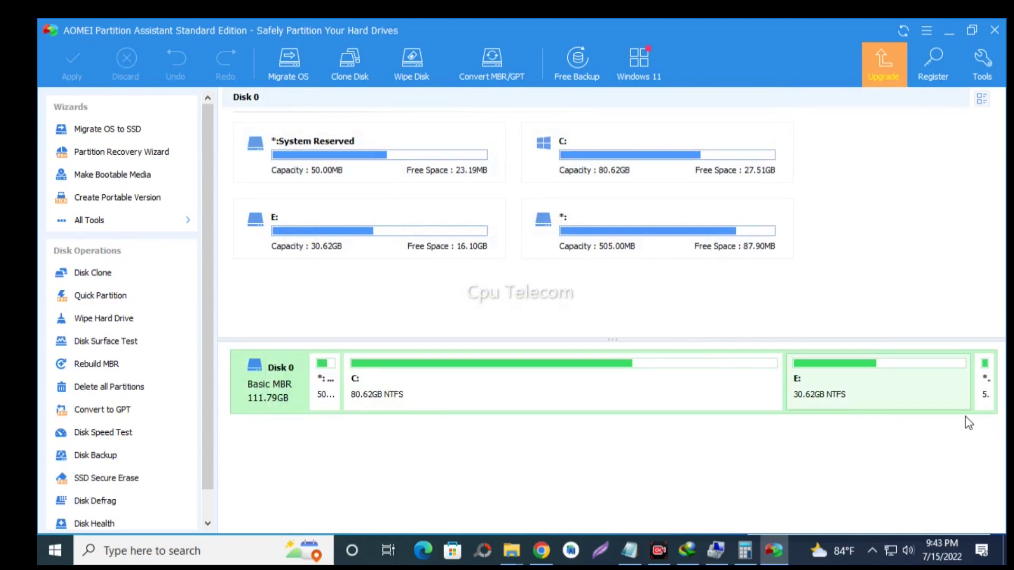
pyautogui.click(939, 31)
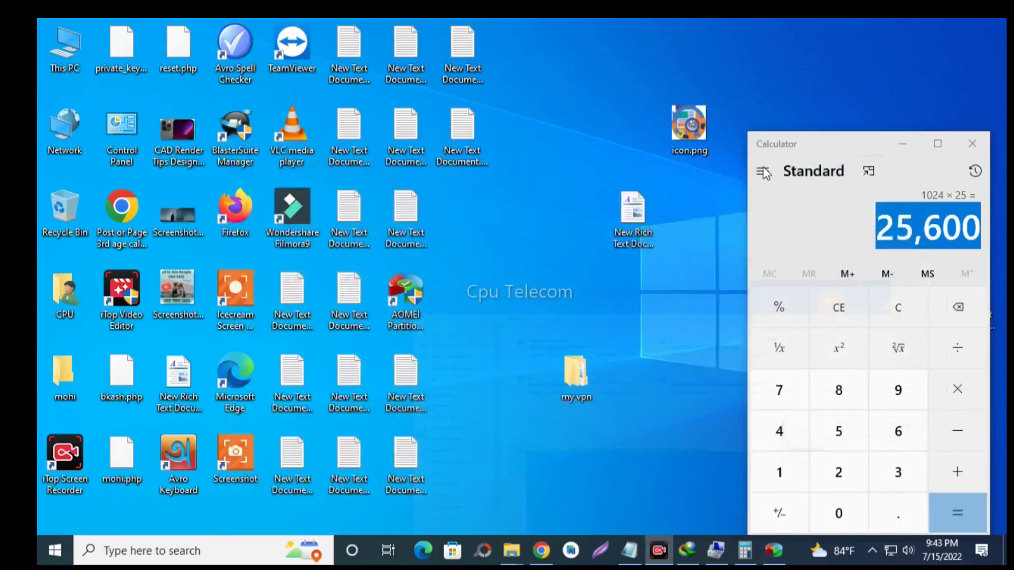
pyautogui.rightClick(500, 176)
pyautogui.click(534, 220)
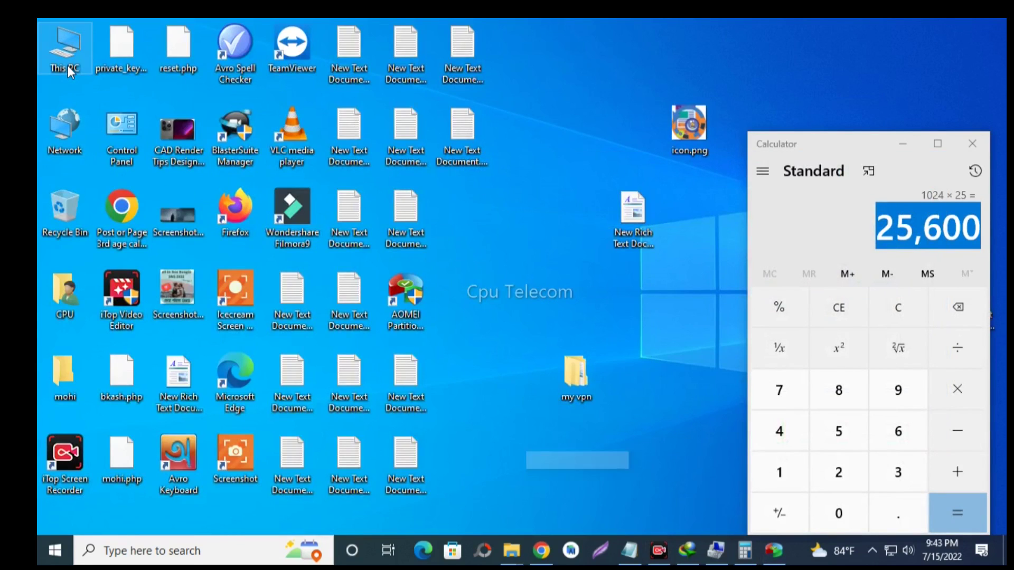
# Step: Open This PC, refresh and maximize it, and check the capacity and free space of drives C: and E:
pyautogui.doubleClick(68, 66)
pyautogui.rightClick(458, 327)
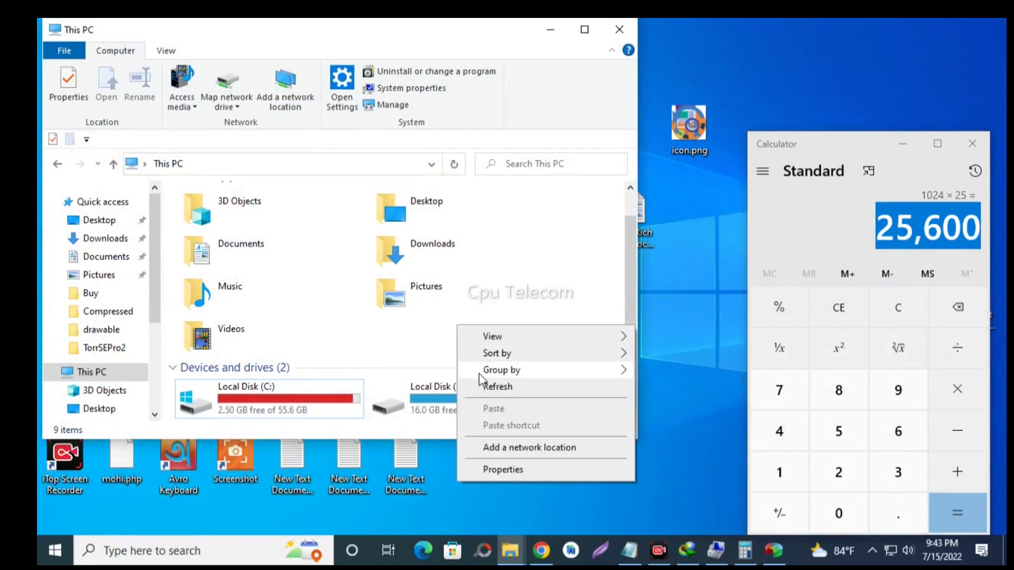
pyautogui.click(483, 384)
pyautogui.scroll(-1, 478, 316)
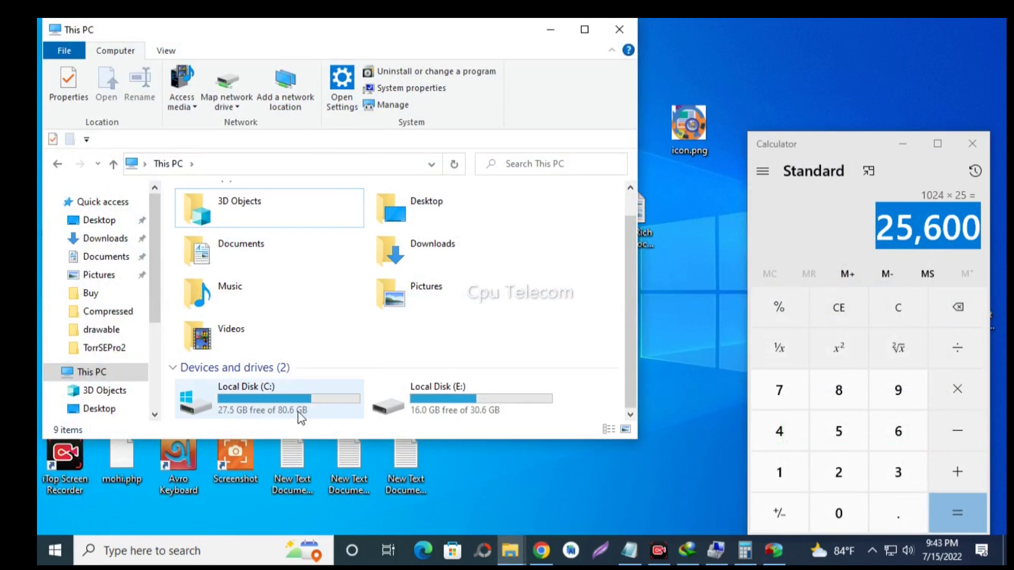
pyautogui.rightClick(473, 338)
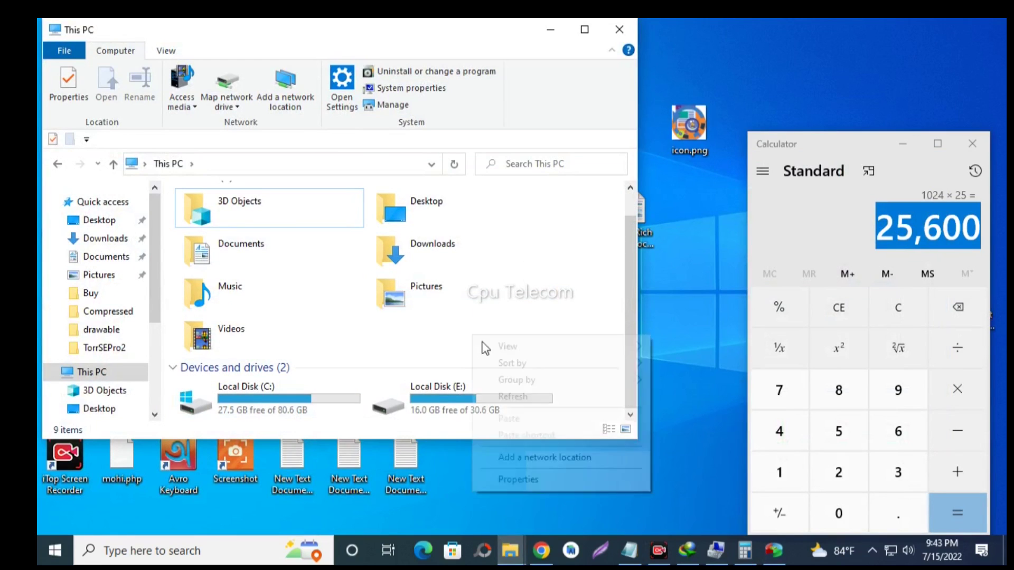
pyautogui.click(500, 394)
pyautogui.scroll(-1, 327, 370)
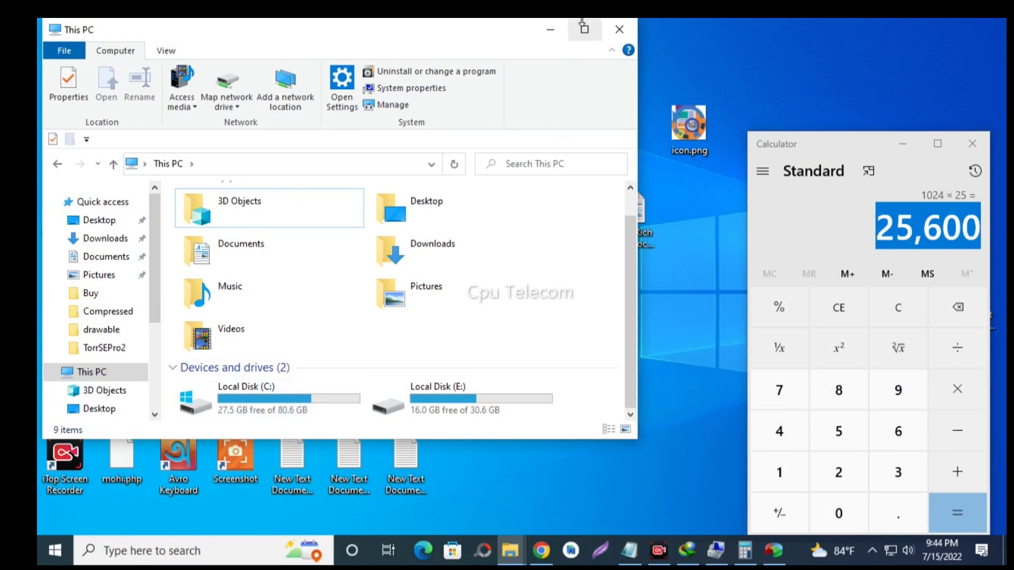
pyautogui.click(575, 33)
pyautogui.click(253, 325)
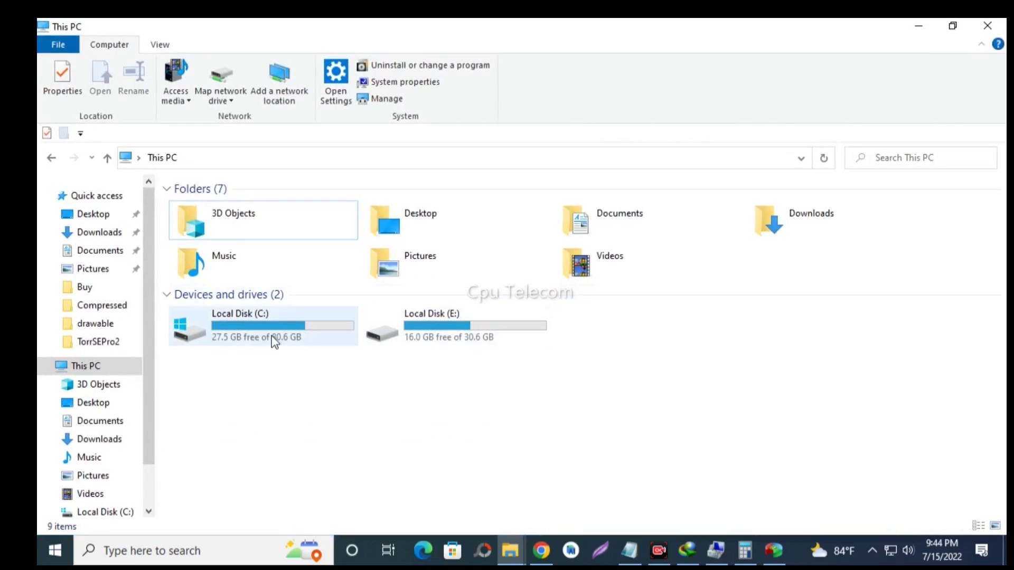
pyautogui.click(433, 346)
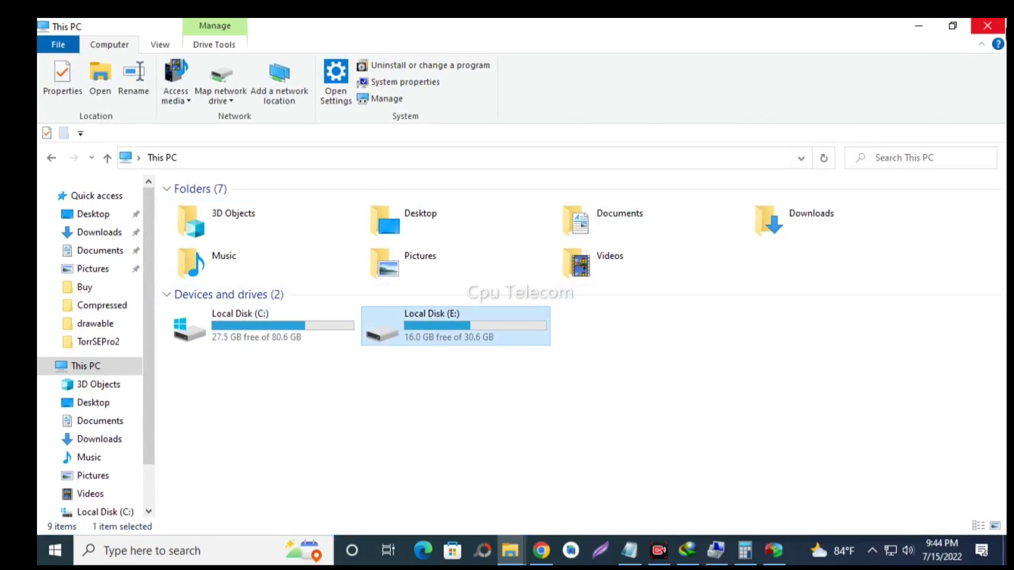